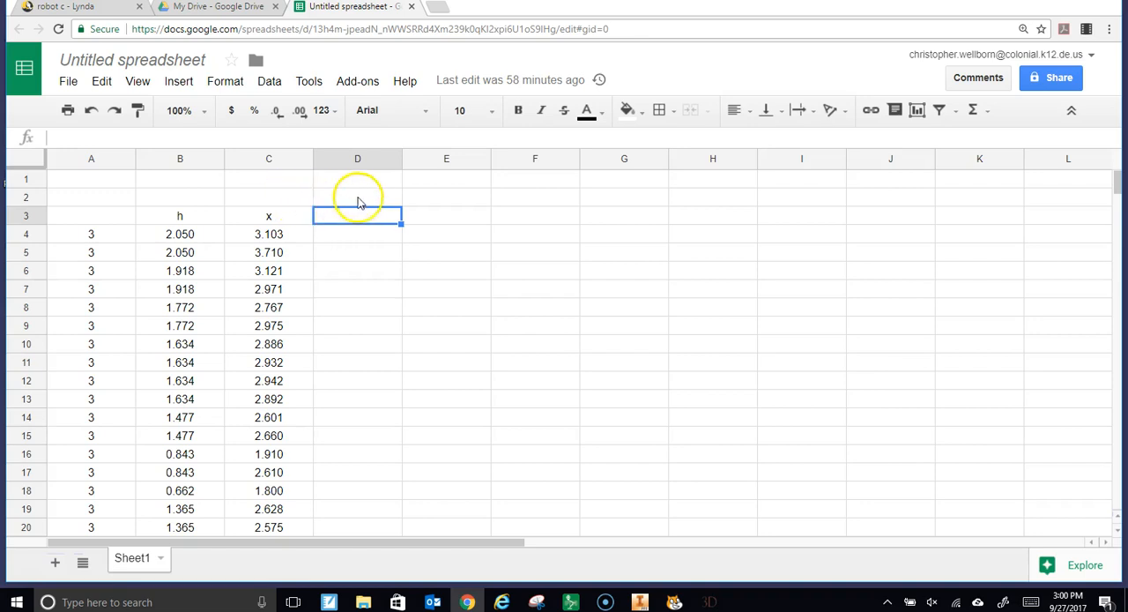
Enter the column header 4.9(x^2) in cell D3, beside the x column
scroll(96, 247, "down", 1)
scroll(128, 291, "up", 1)
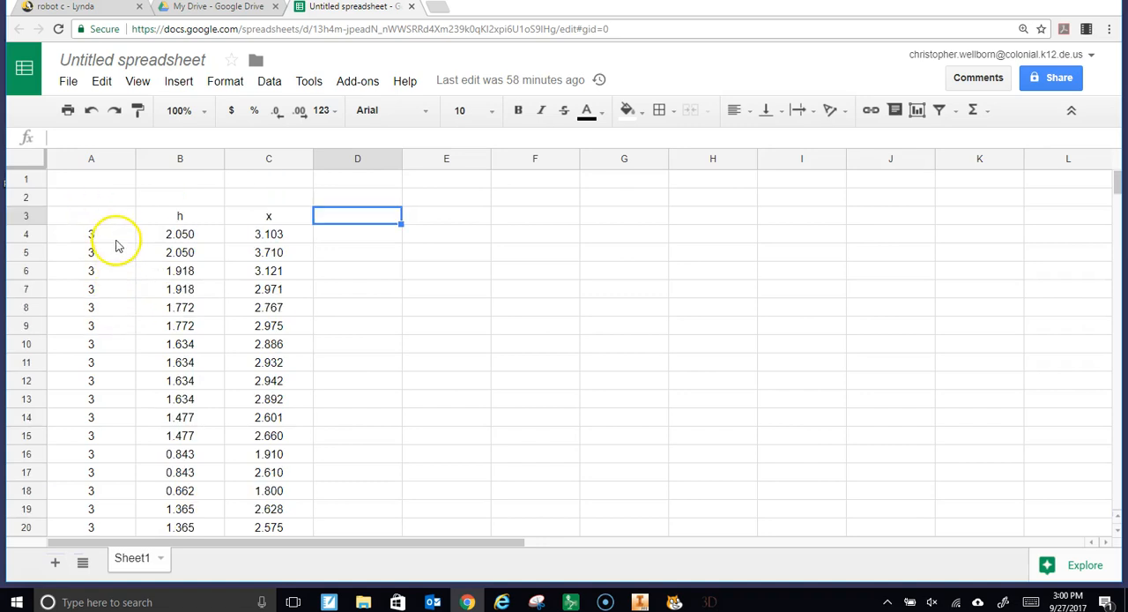
scroll(114, 264, "down", 6)
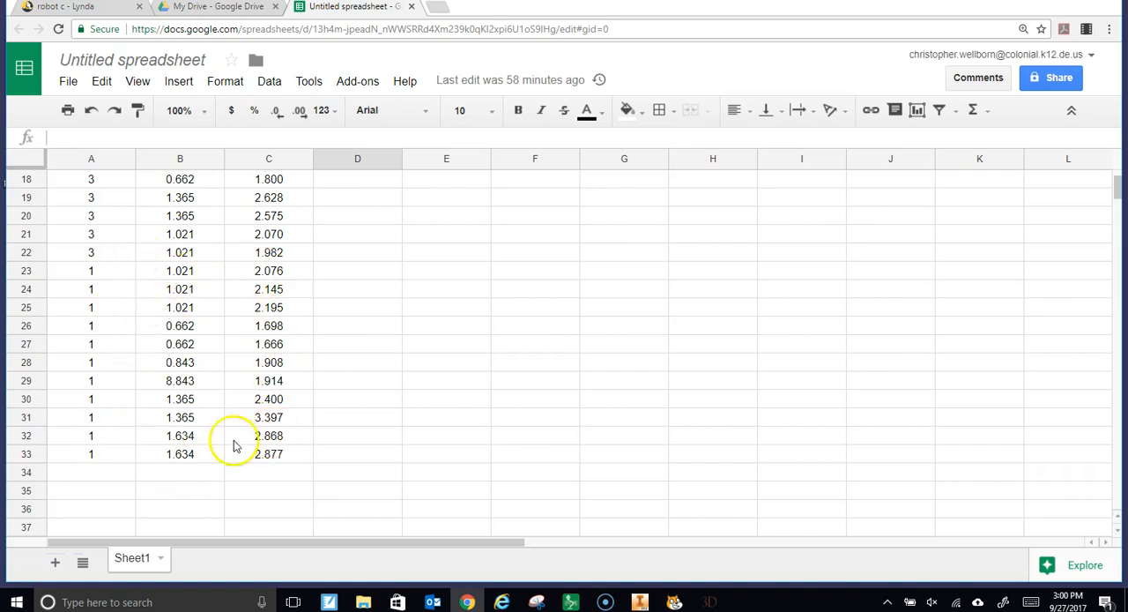
scroll(223, 383, "up", 6)
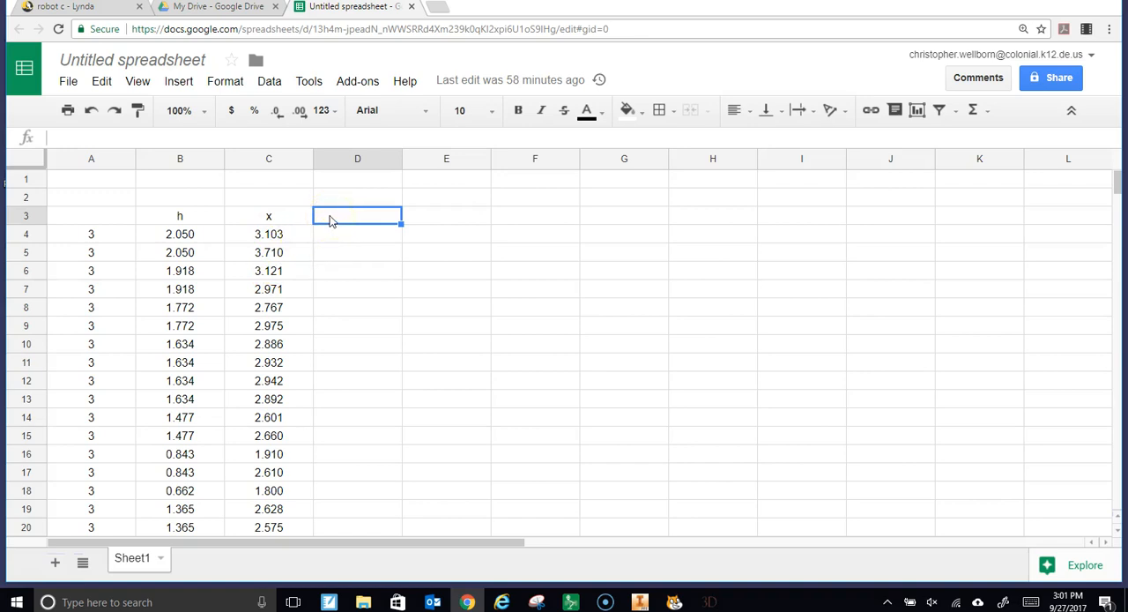
type("4.9(x")
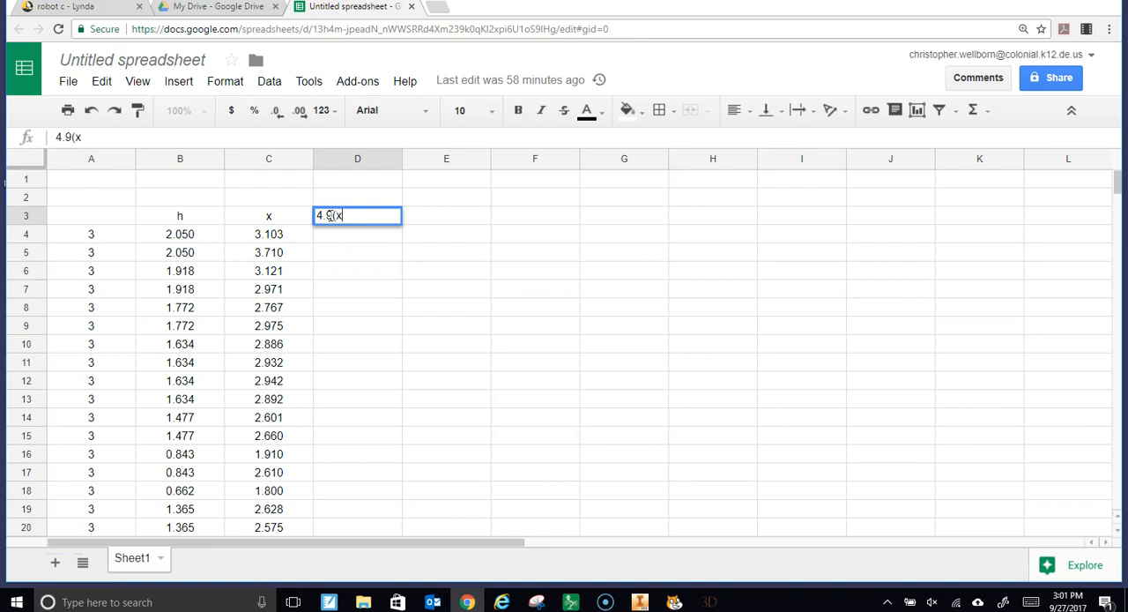
type("^2")
key("Return")
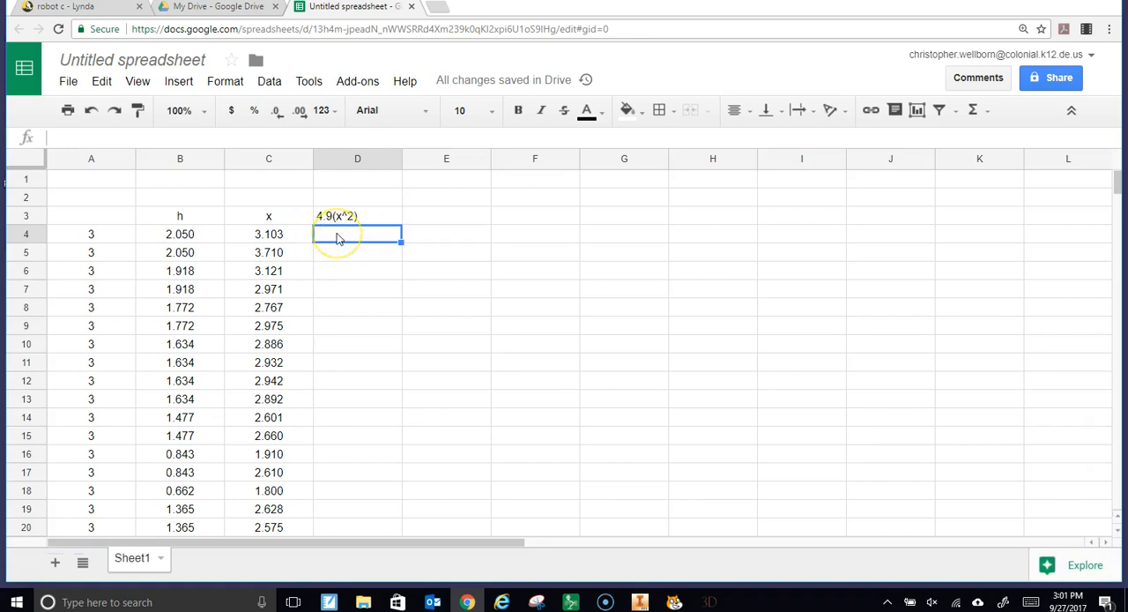
Enter the formula =4.9*C4^2 in cell D4 to calculate from the first x value
type("=")
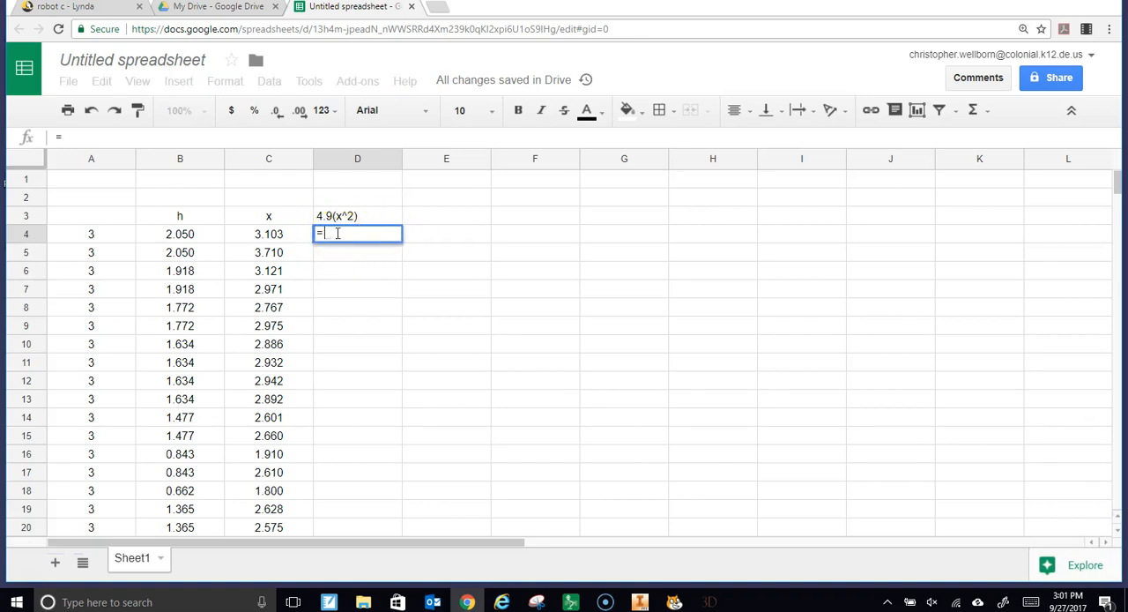
type("4.9")
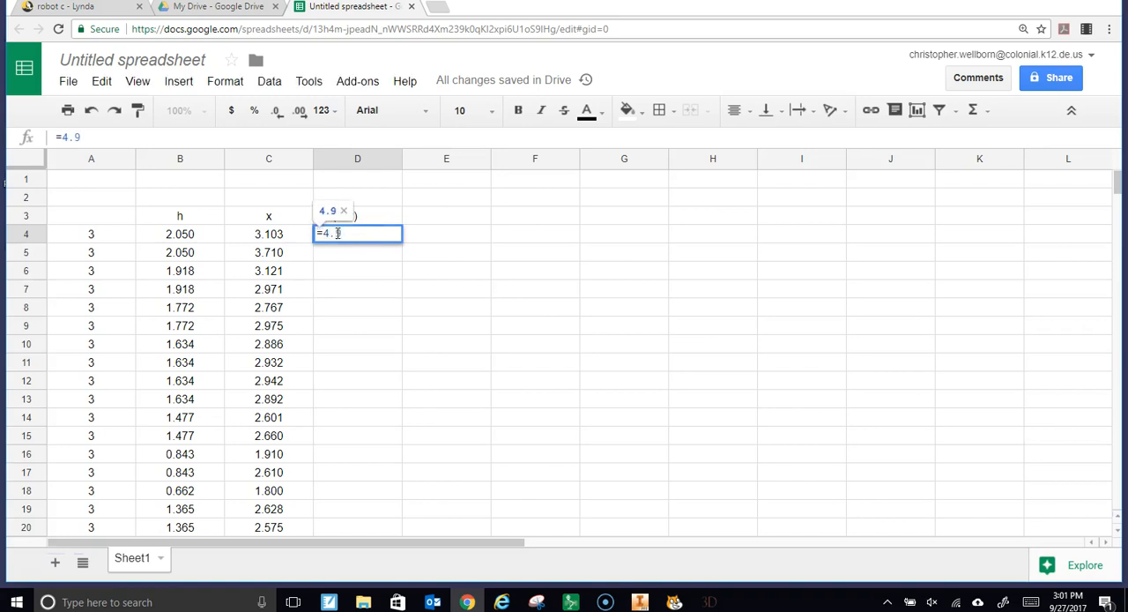
type("*")
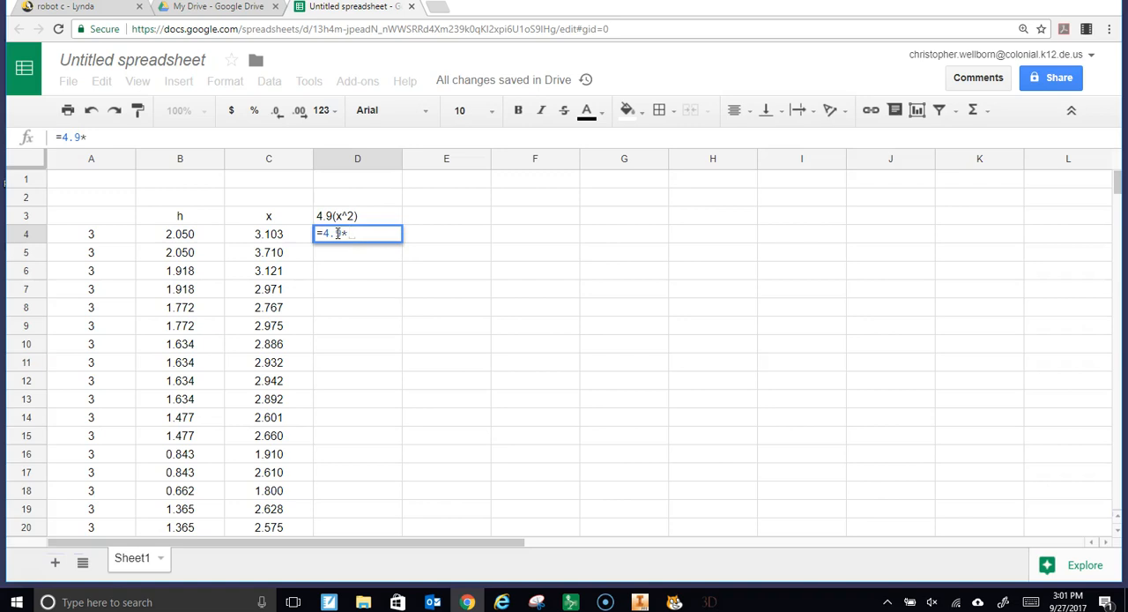
left_click(271, 238)
left_click(291, 236)
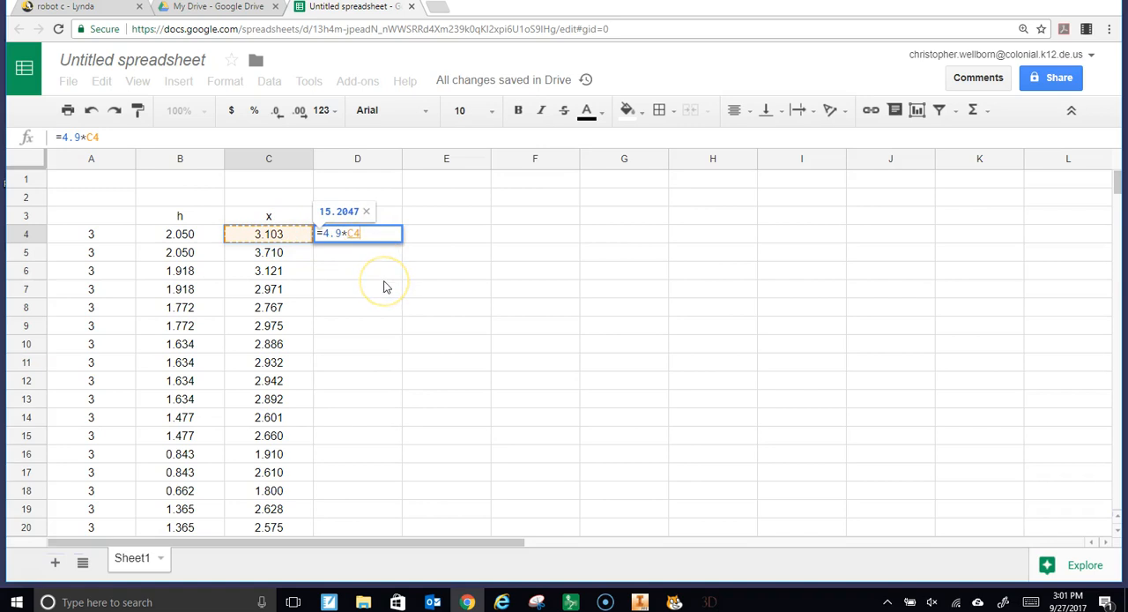
type("^")
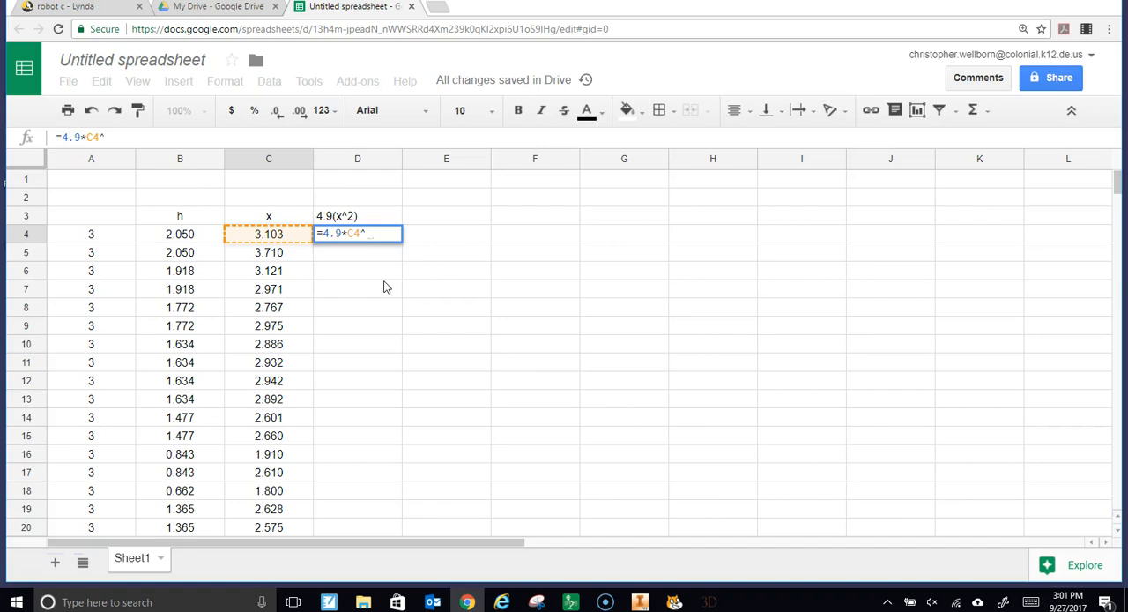
type("2")
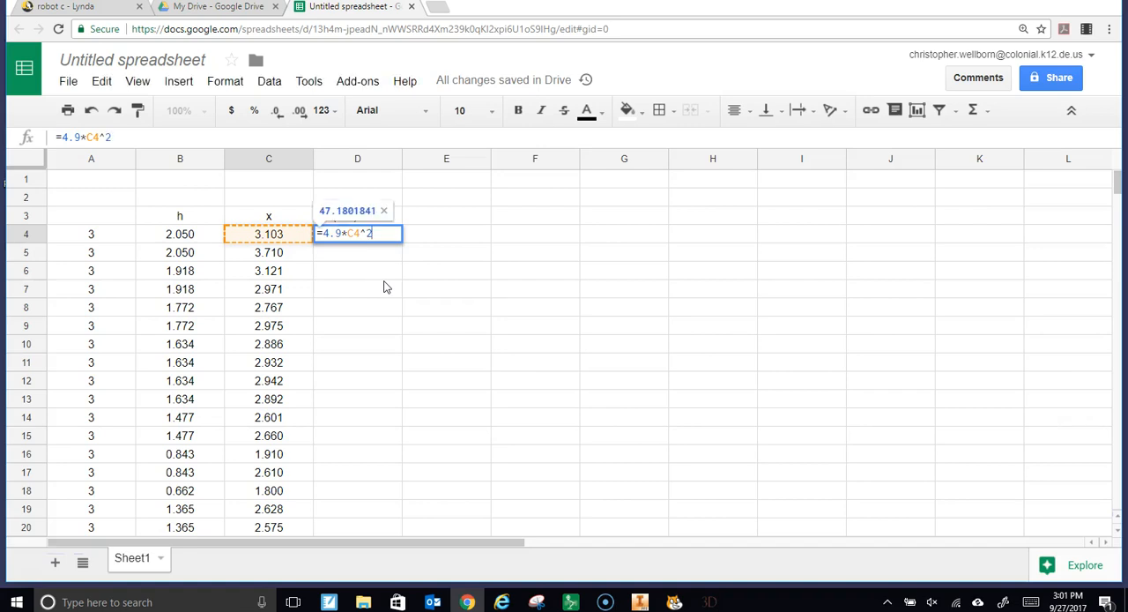
key("Return")
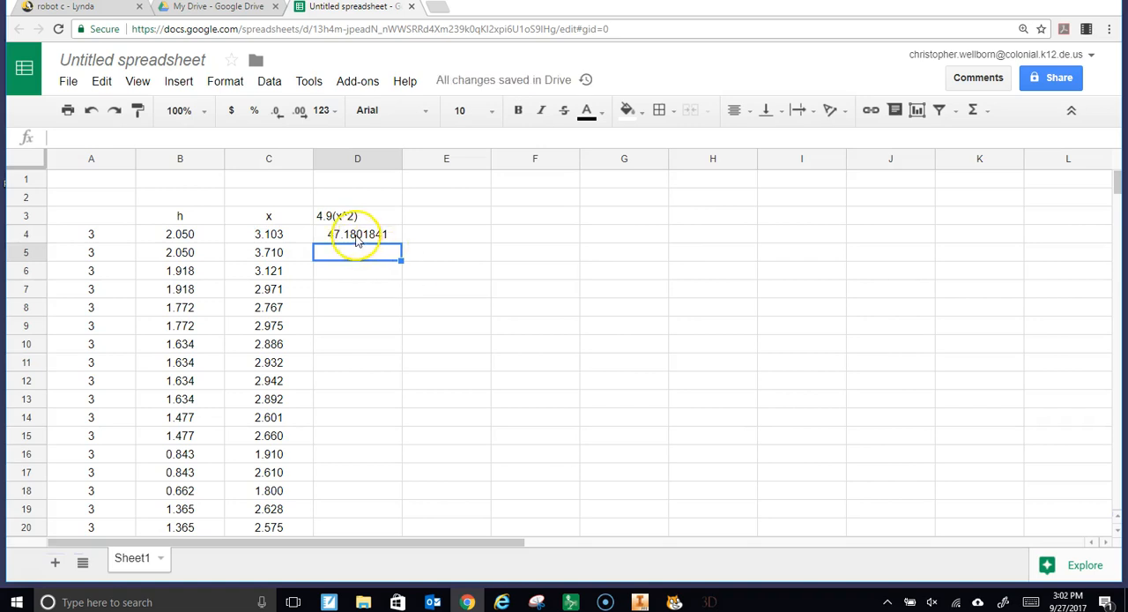
Fill the formula in D4 down column D to the last data row, row 33
left_click(357, 240)
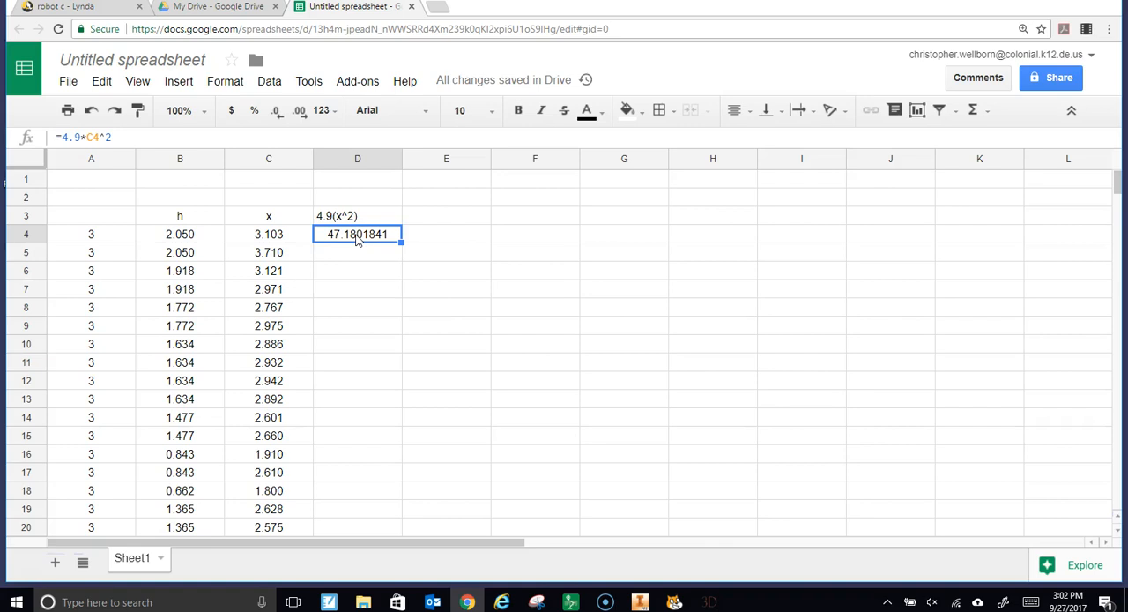
left_click_drag(357, 239, 367, 461)
scroll(441, 462, "up", 4)
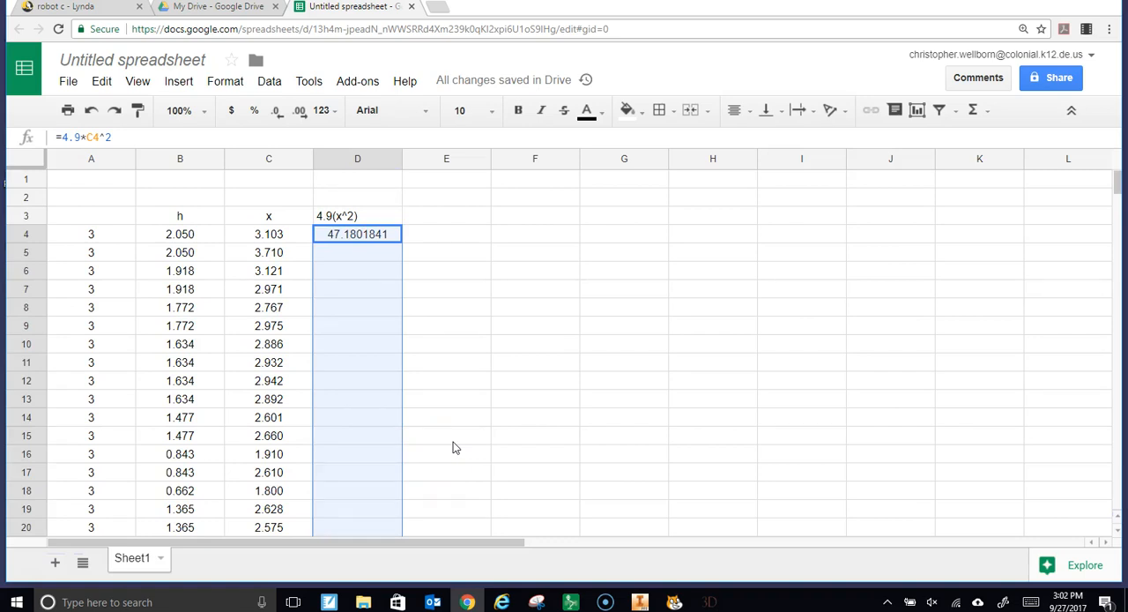
key("ctrl+d")
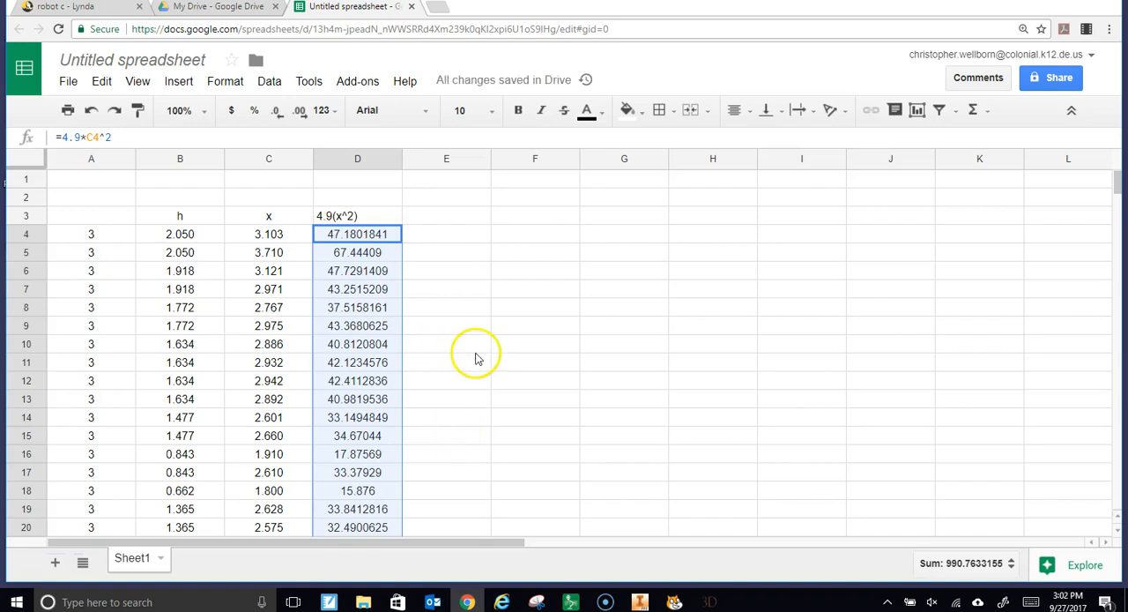
Format the calculated values in column D to show two decimal places
left_click(301, 112)
left_click(277, 112)
left_click(278, 113)
left_click(278, 113)
left_click(277, 112)
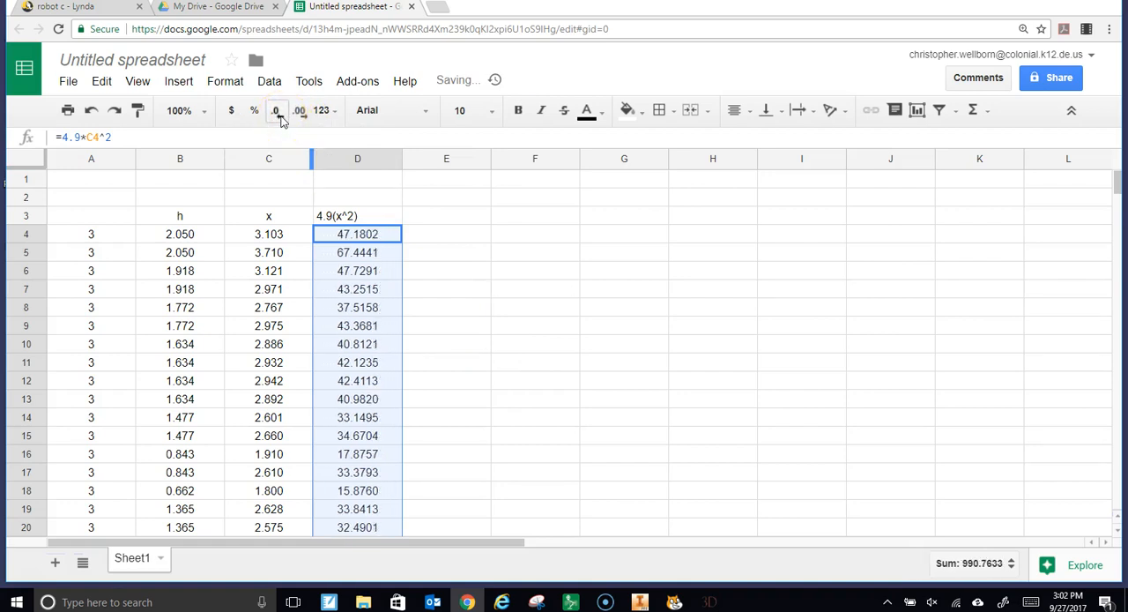
left_click(278, 113)
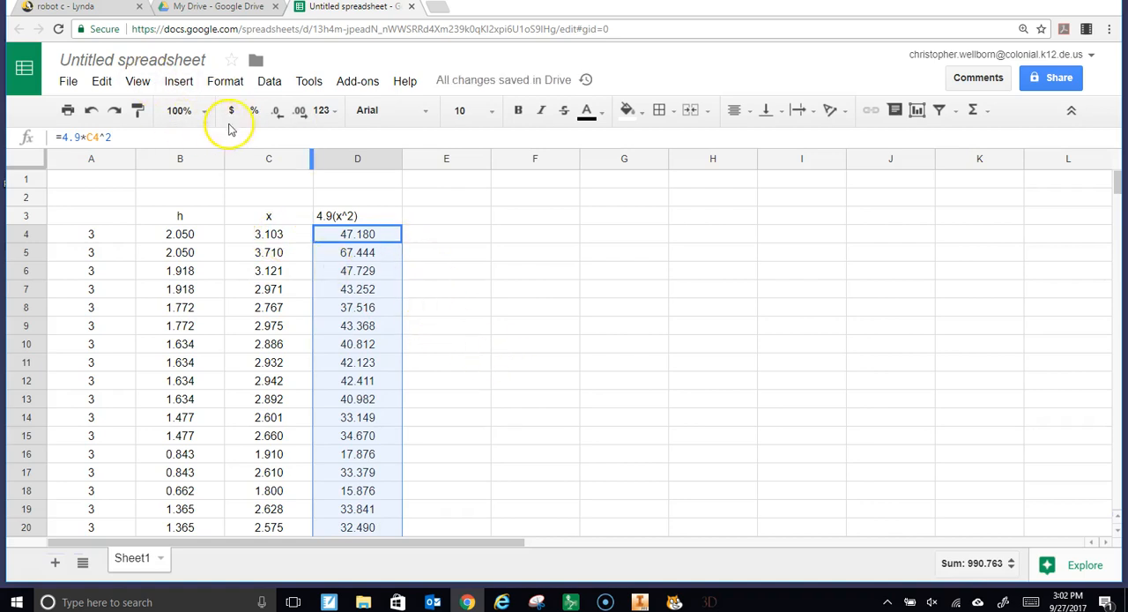
left_click(279, 114)
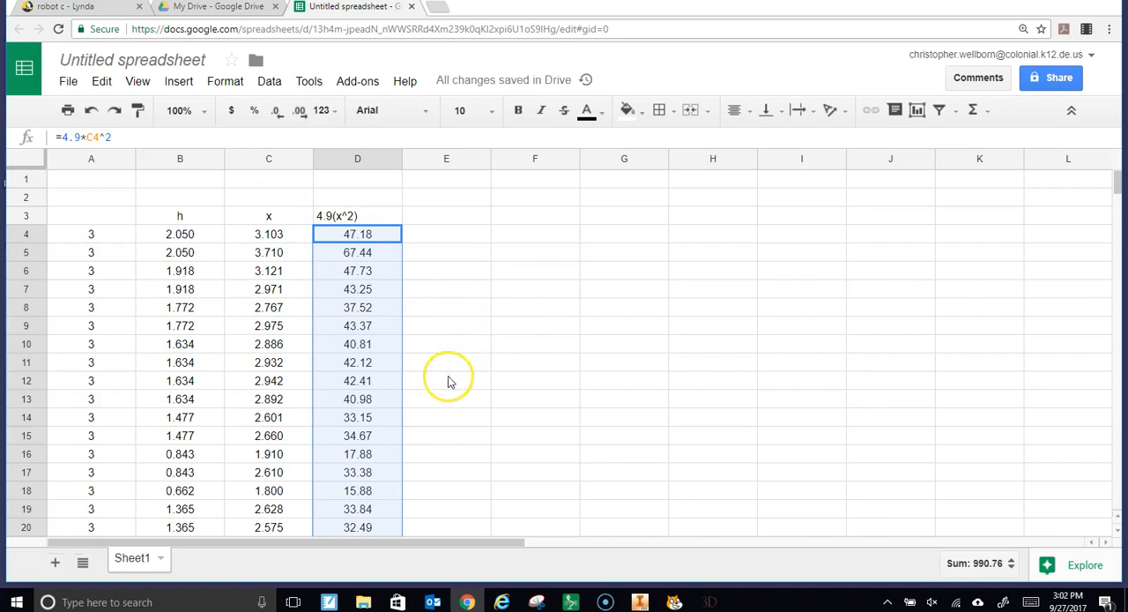
left_click(462, 287)
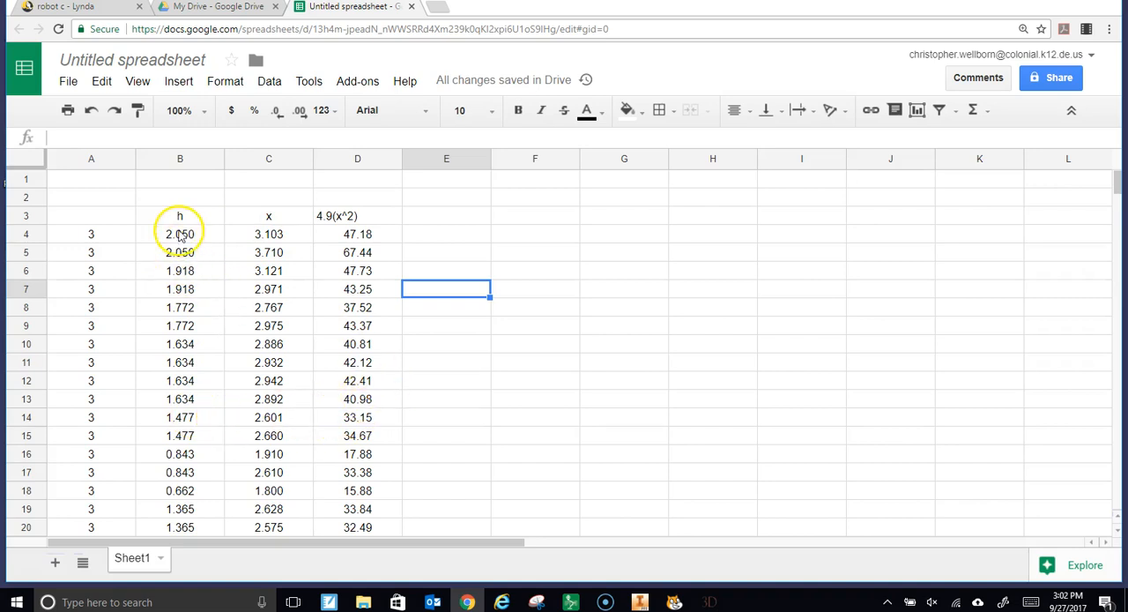
Copy the h column with its header, from B3 down to the last data row, into column E starting at E3
left_click_drag(176, 216, 180, 457)
key("ctrl+c")
scroll(414, 405, "up", 5)
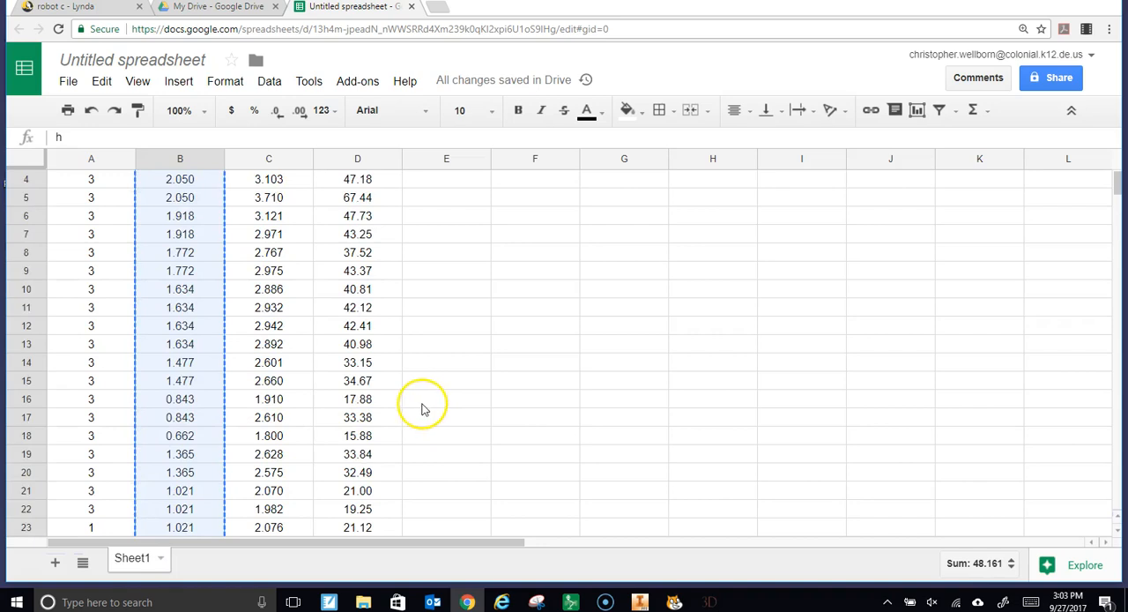
left_click(429, 219)
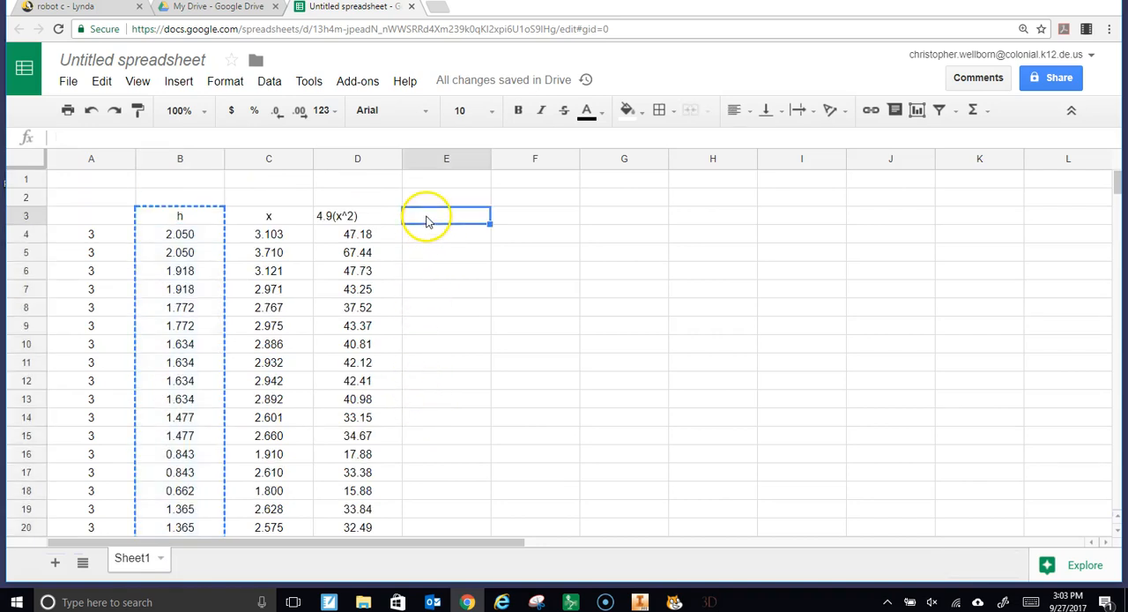
key("ctrl+v")
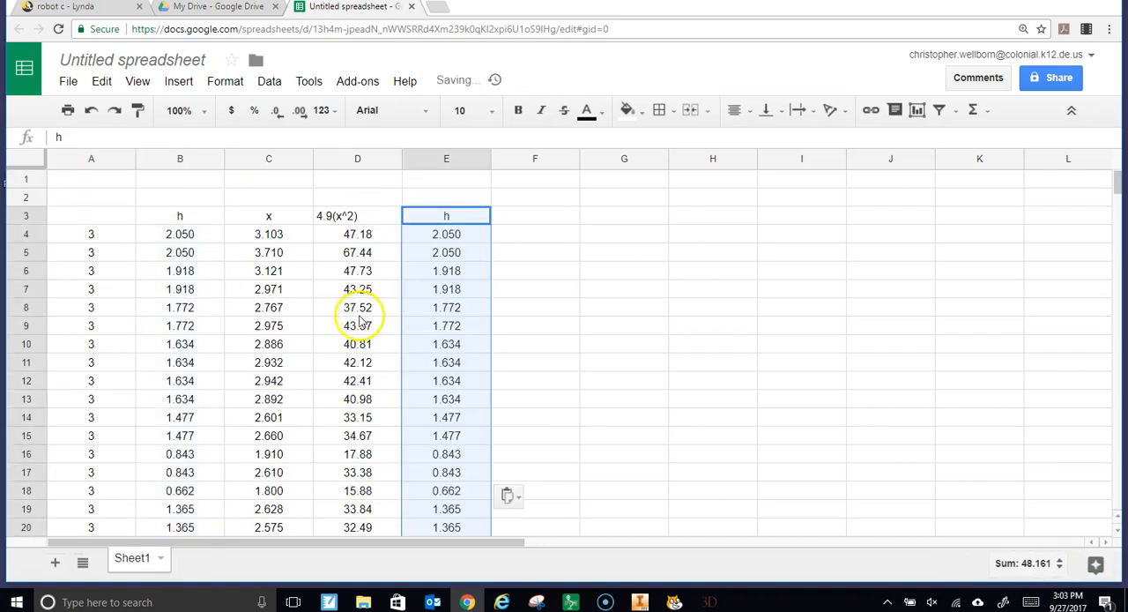
Label the two plot columns by entering "x" in D2 and "y" in E2, including the quotation marks
left_click(354, 197)
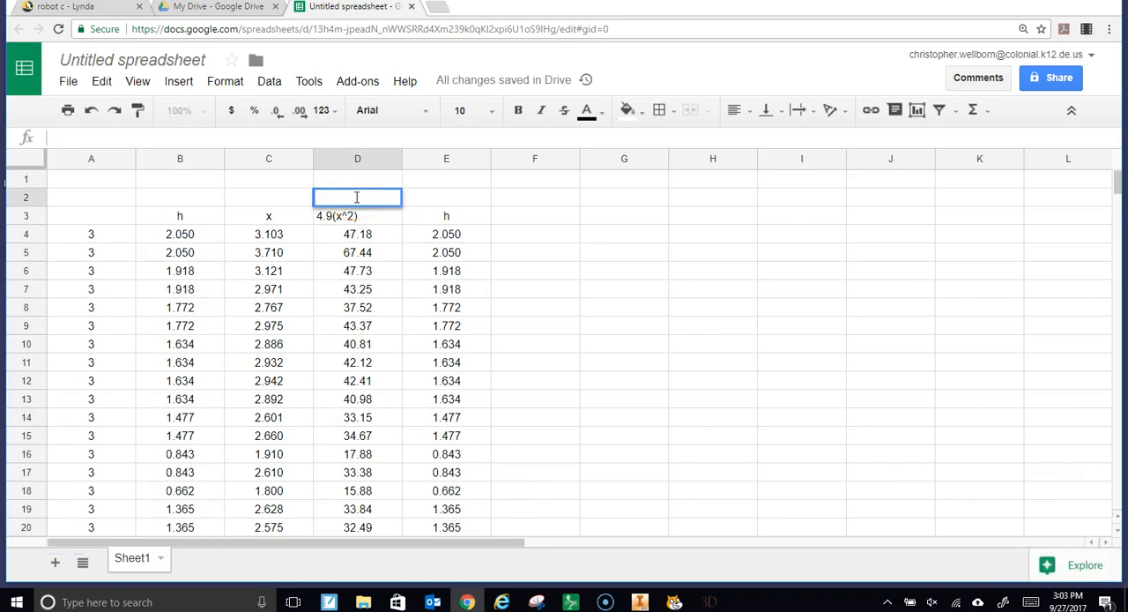
type("\"x\"")
key("Tab")
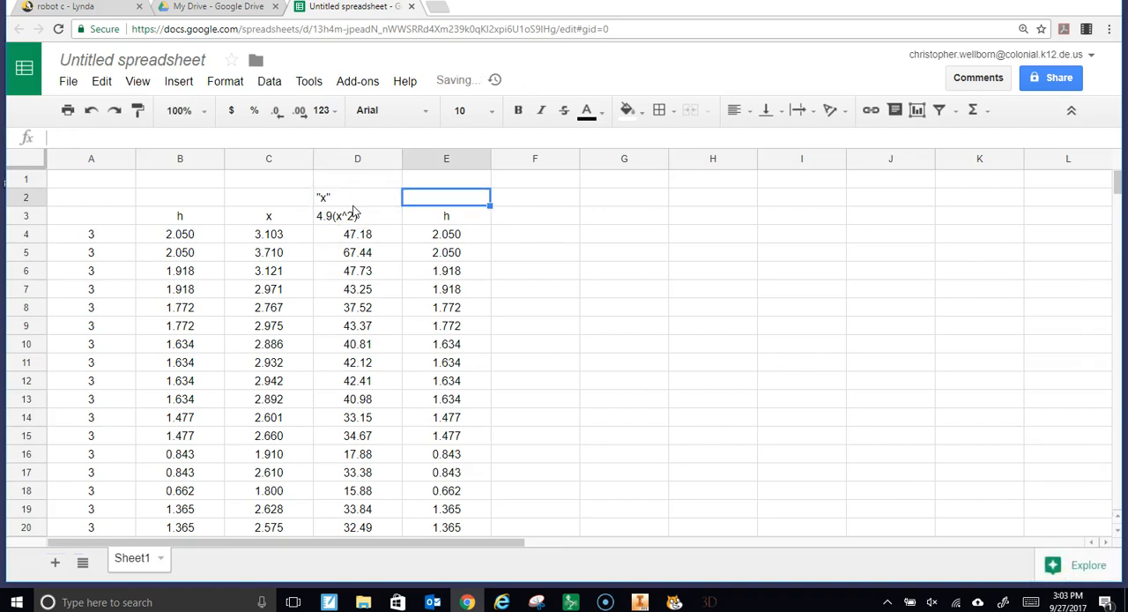
type("\"")
type("y")
type(")")
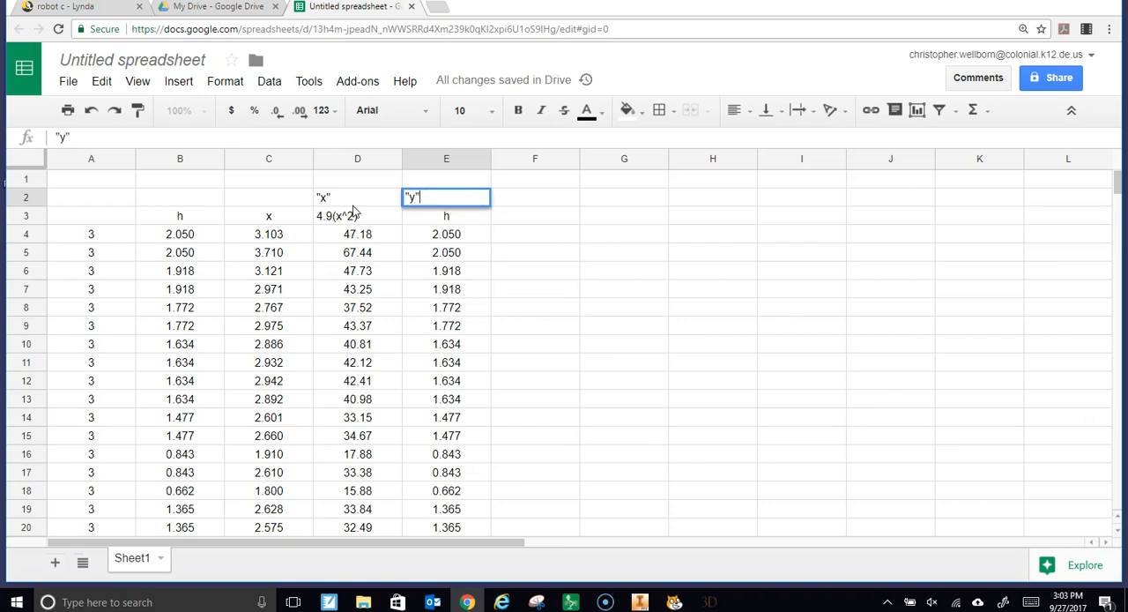
left_click(533, 269)
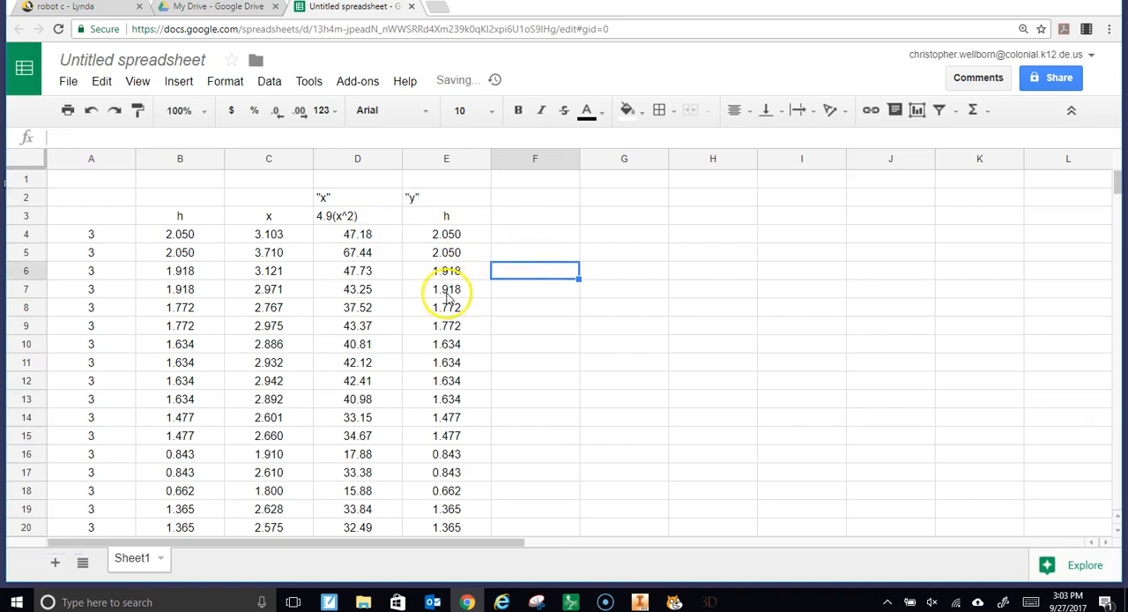
Insert a chart from the 4.9(x^2) and h columns, selecting D3:E33 with the headers included
left_click_drag(357, 236, 480, 220)
left_click(560, 218)
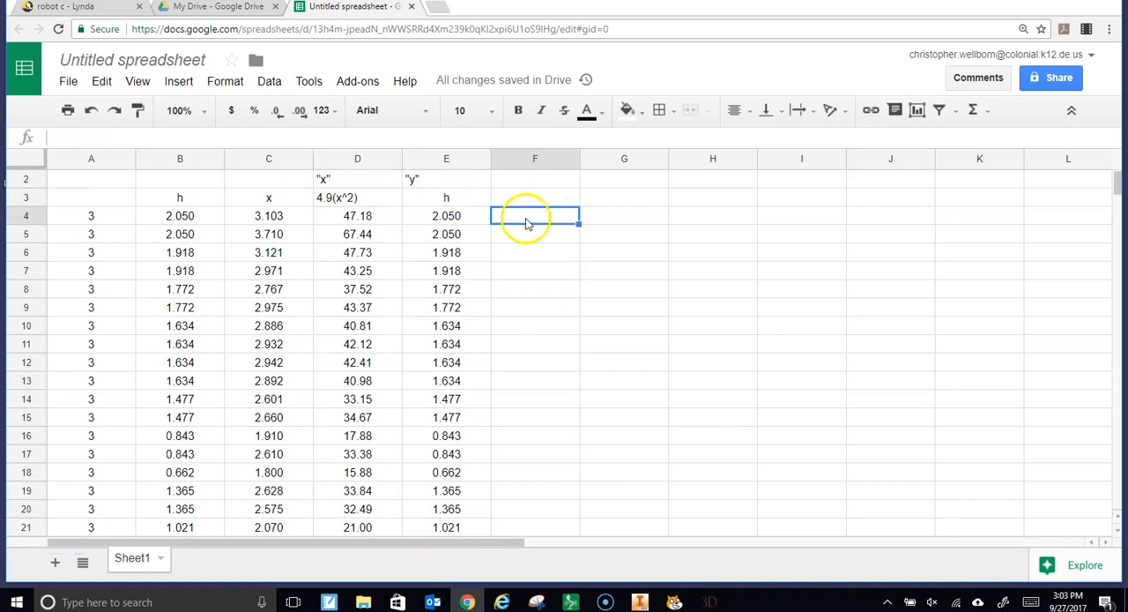
left_click_drag(329, 202, 440, 202)
left_click(374, 222)
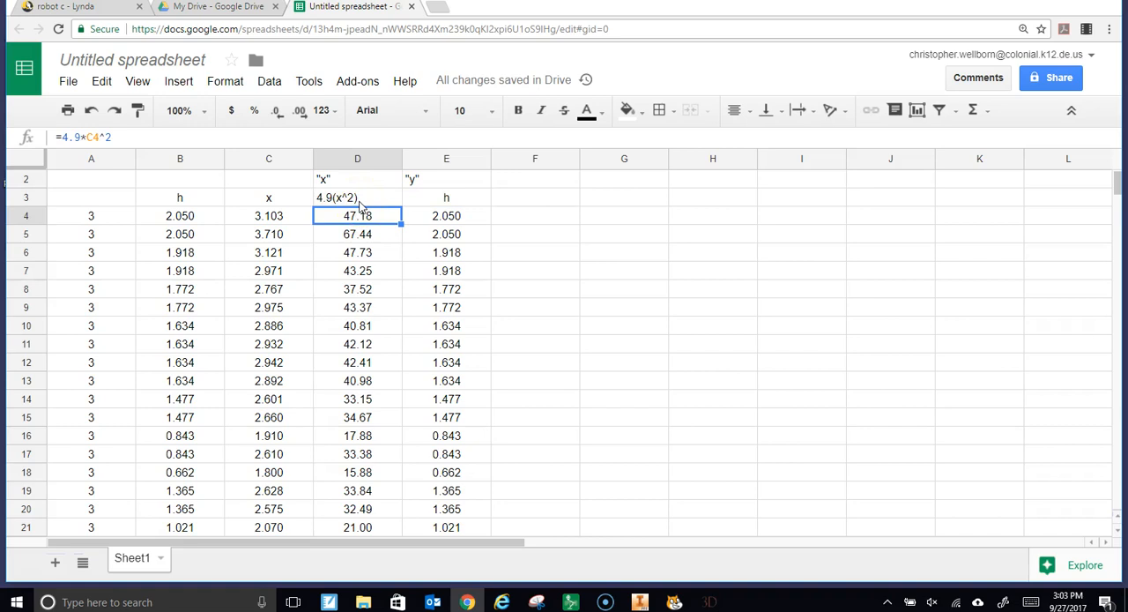
left_click_drag(359, 204, 436, 466)
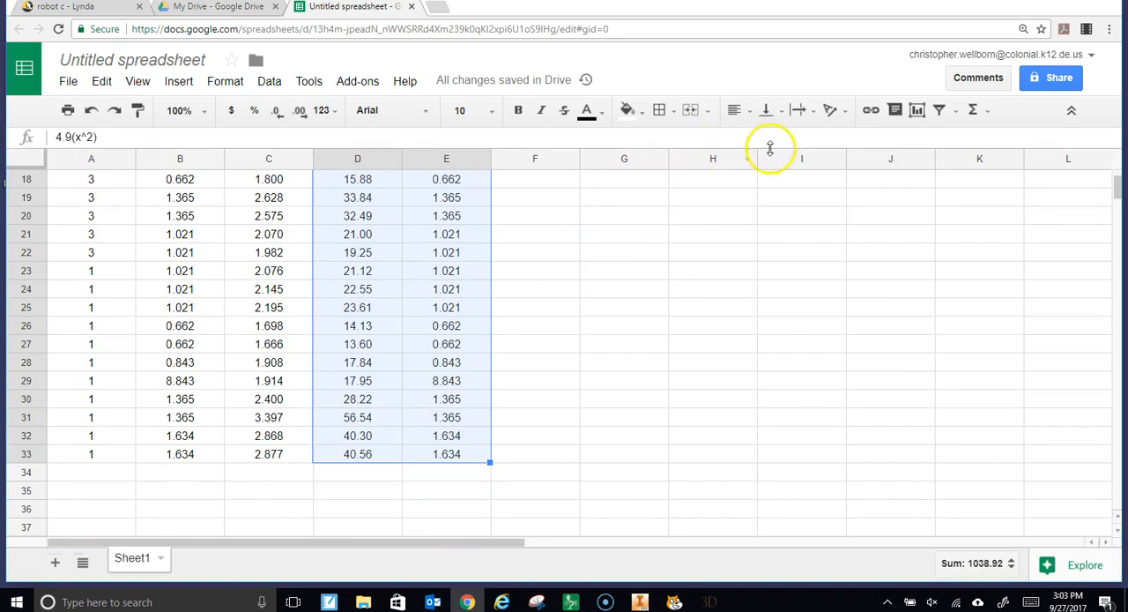
left_click(925, 120)
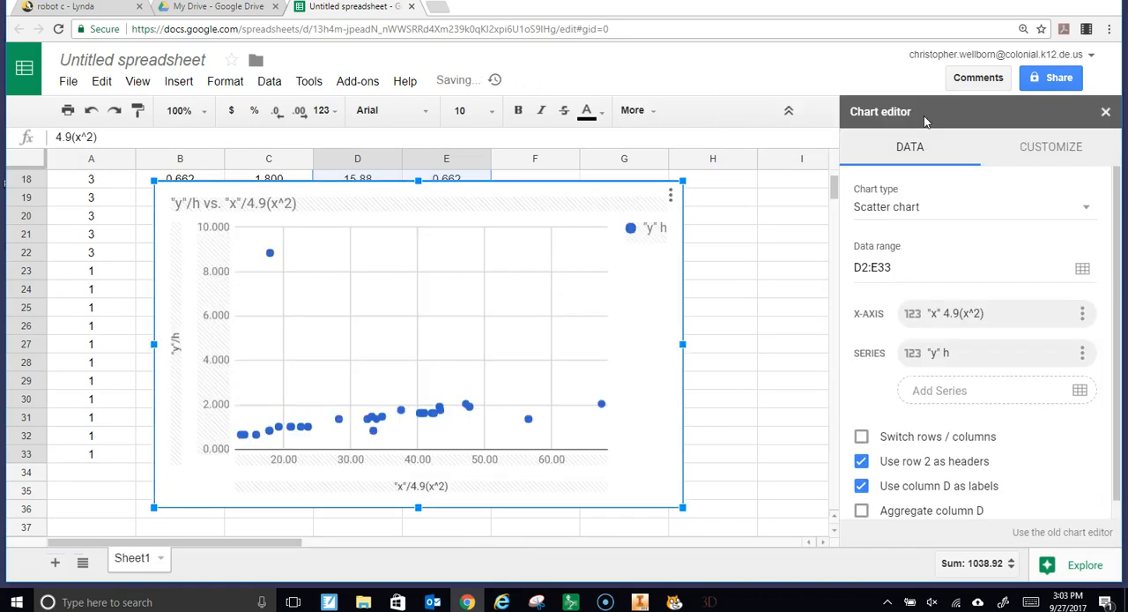
Set the chart type to Scatter chart
scroll(969, 324, "down", 1)
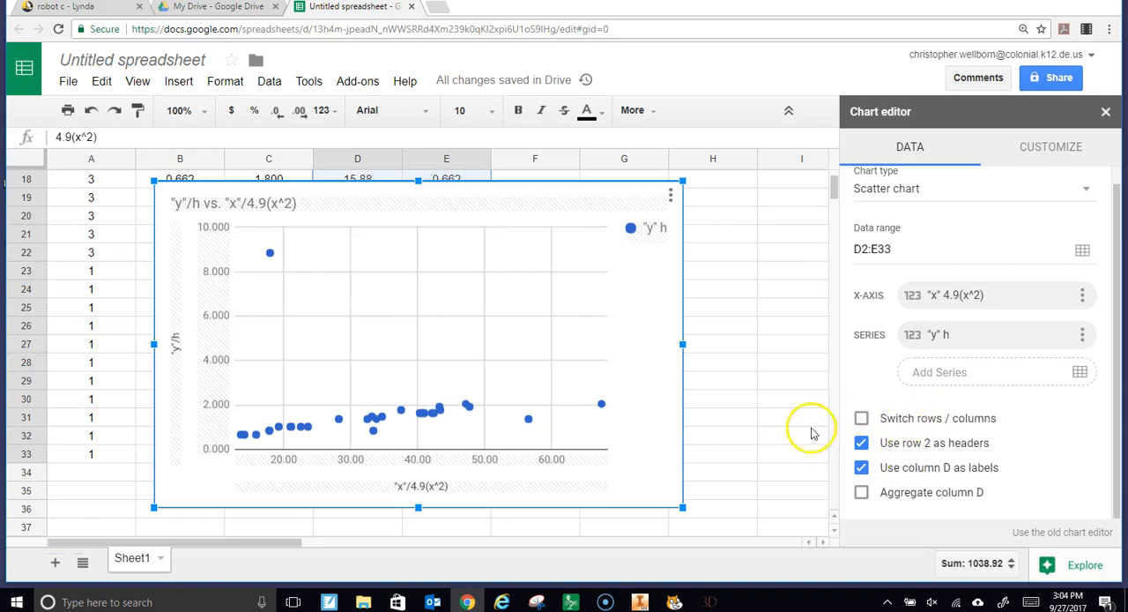
mouse_move(269, 255)
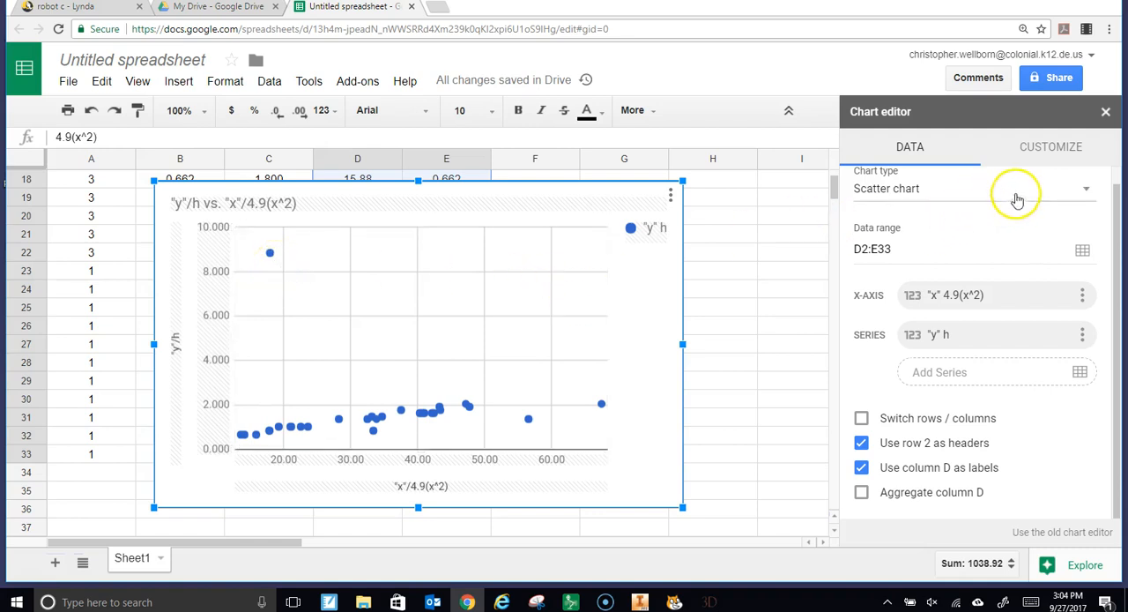
left_click(1087, 195)
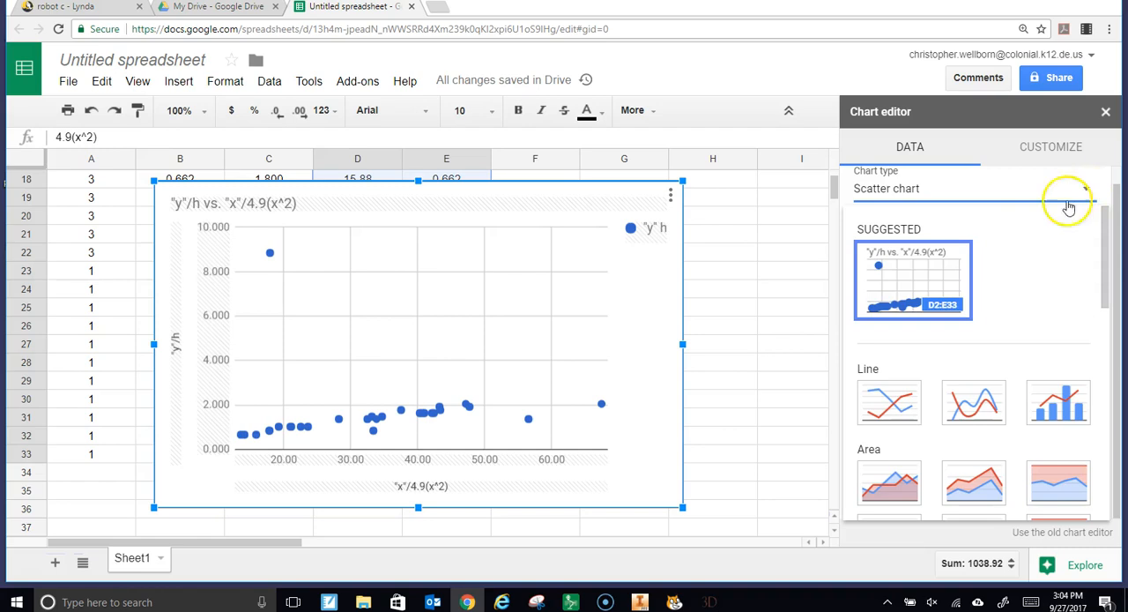
scroll(983, 429, "down", 1)
scroll(983, 430, "down", 5)
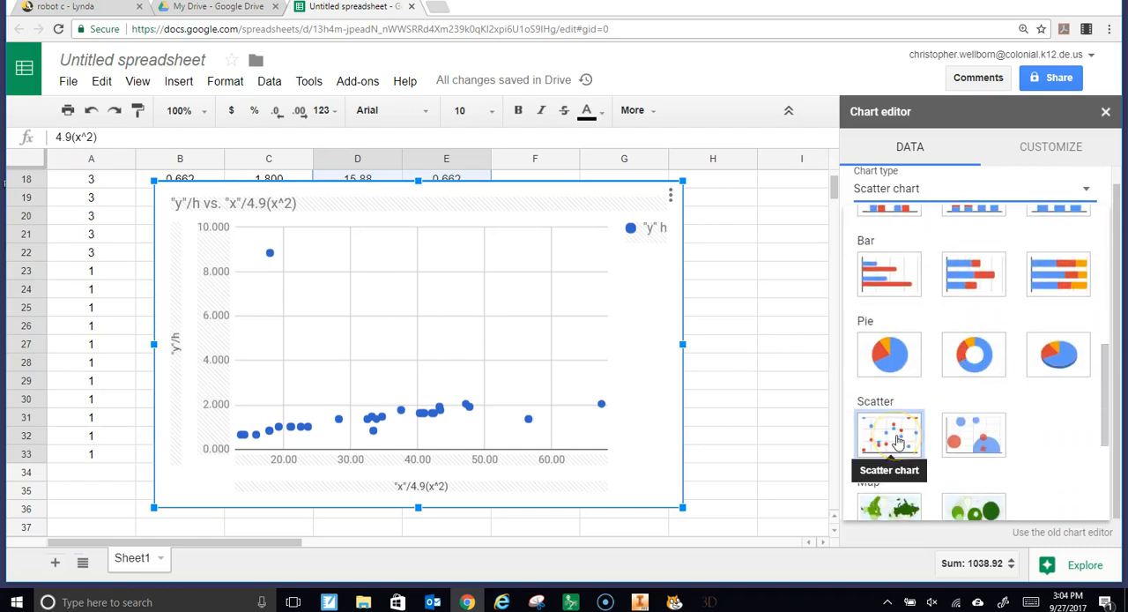
left_click(899, 441)
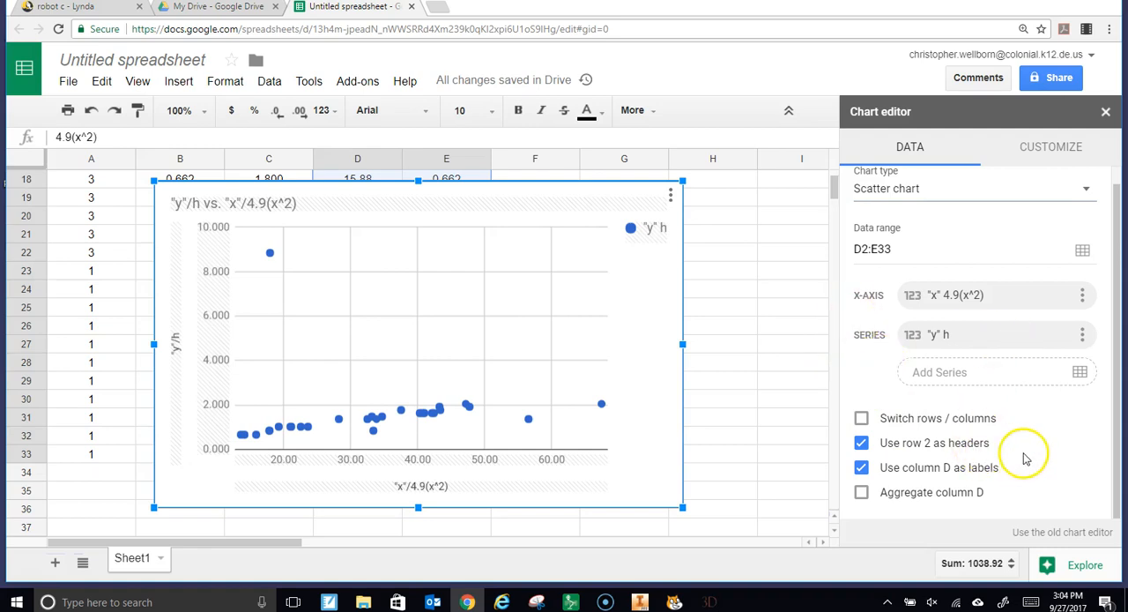
Look through the chart's customization sections, including chart style, chart and axis titles, and series, for the trendline settings
scroll(1029, 405, "up", 1)
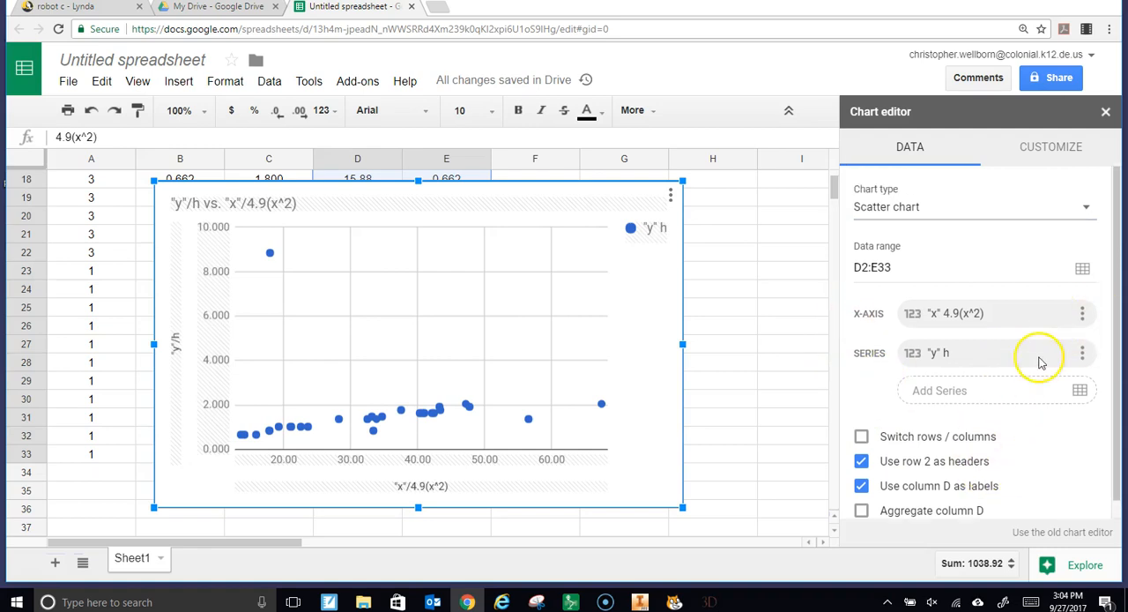
left_click(1036, 158)
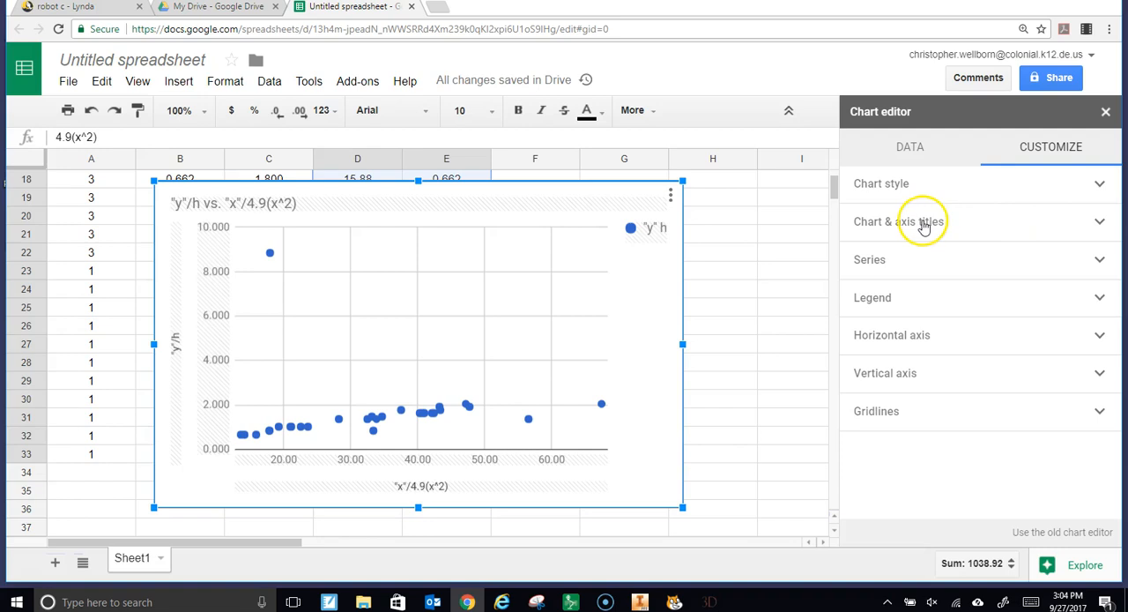
left_click(1100, 228)
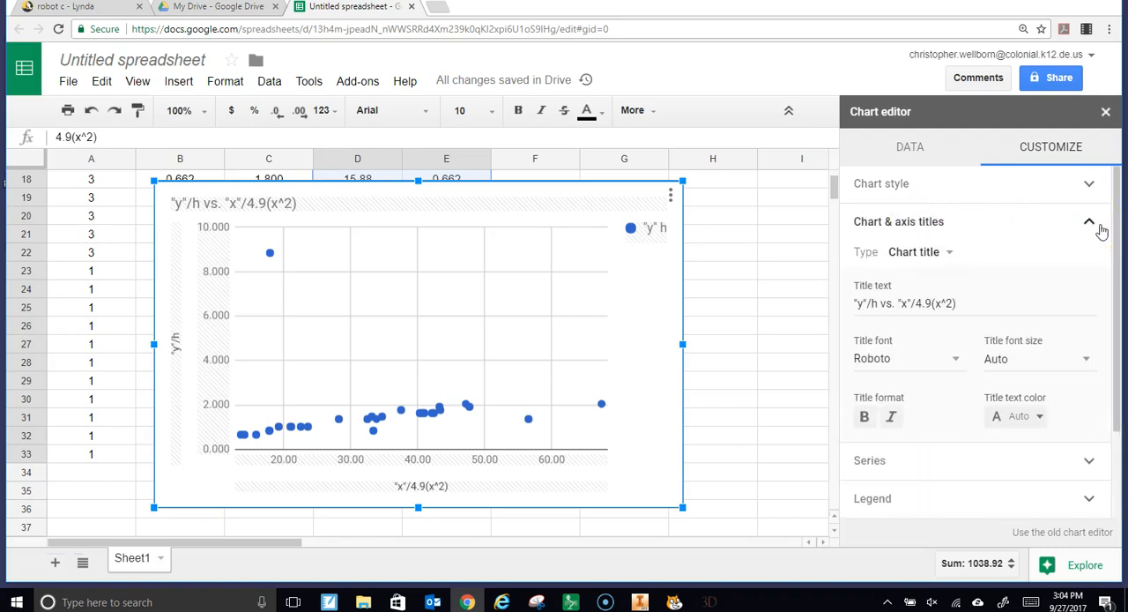
left_click(1088, 221)
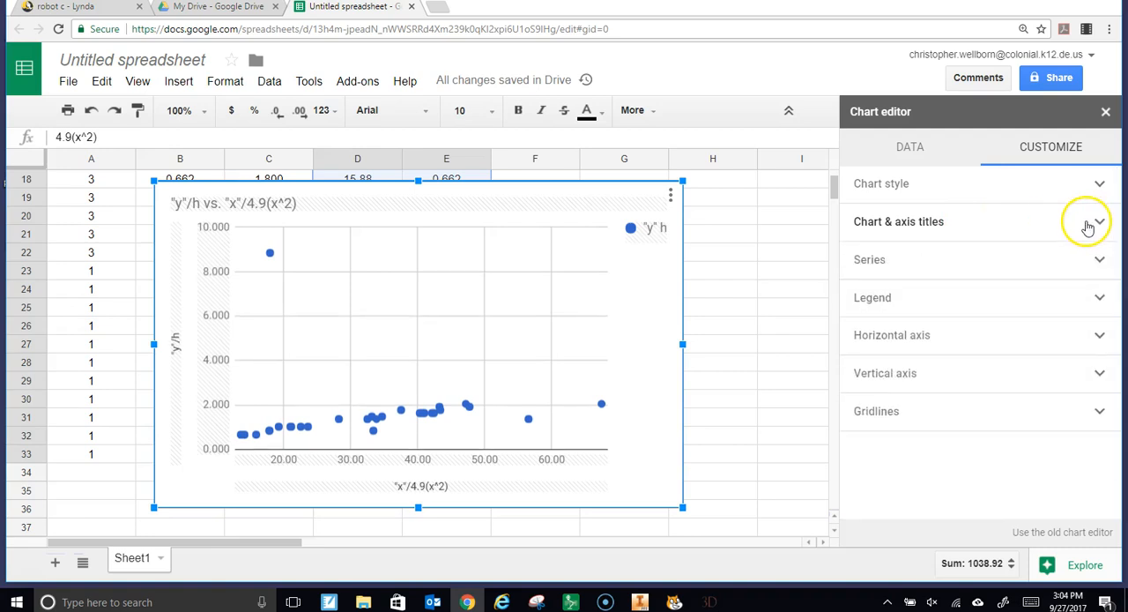
left_click(1097, 264)
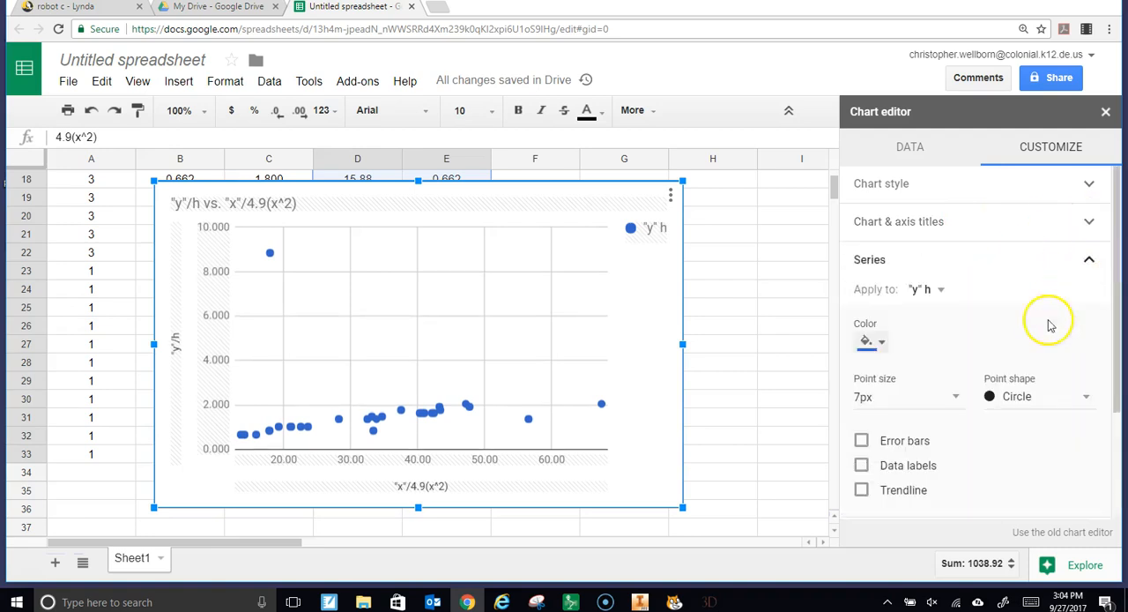
scroll(1031, 368, "down", 2)
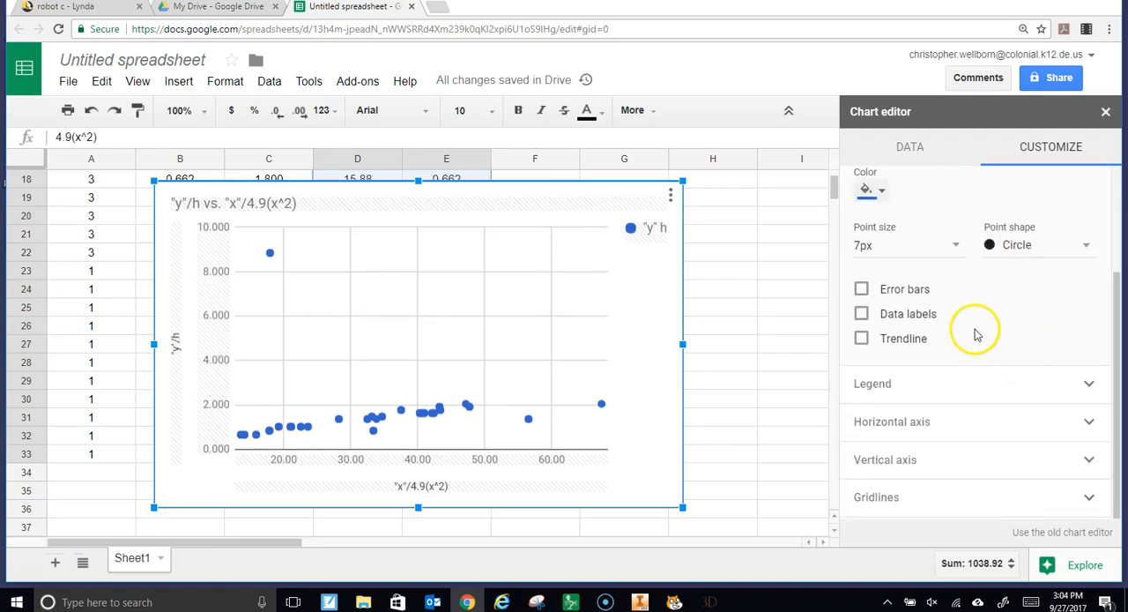
scroll(1033, 352, "up", 2)
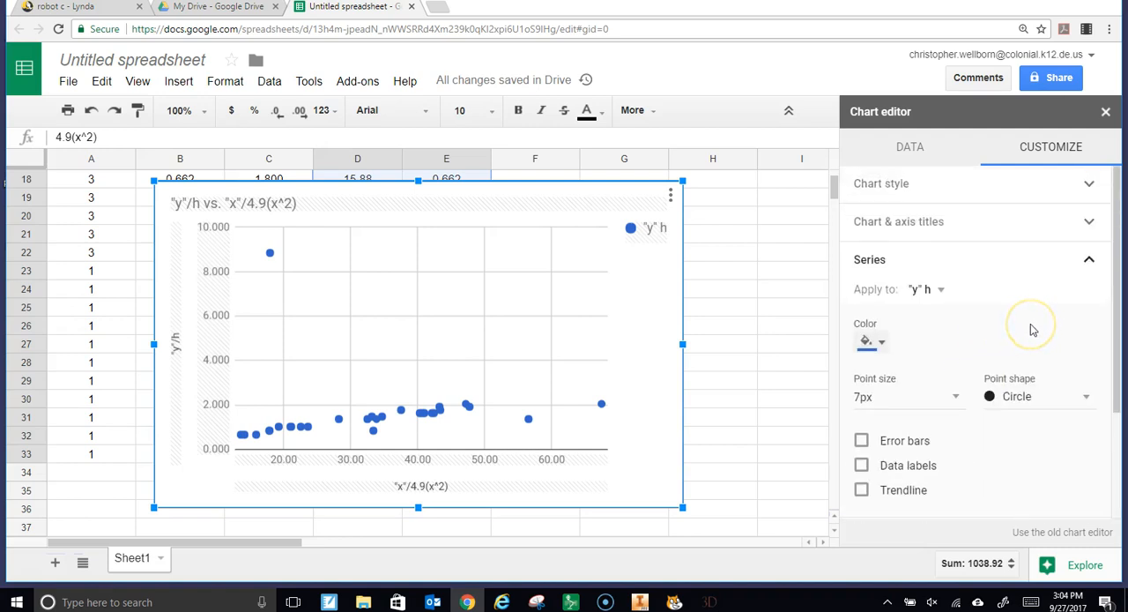
left_click(1090, 263)
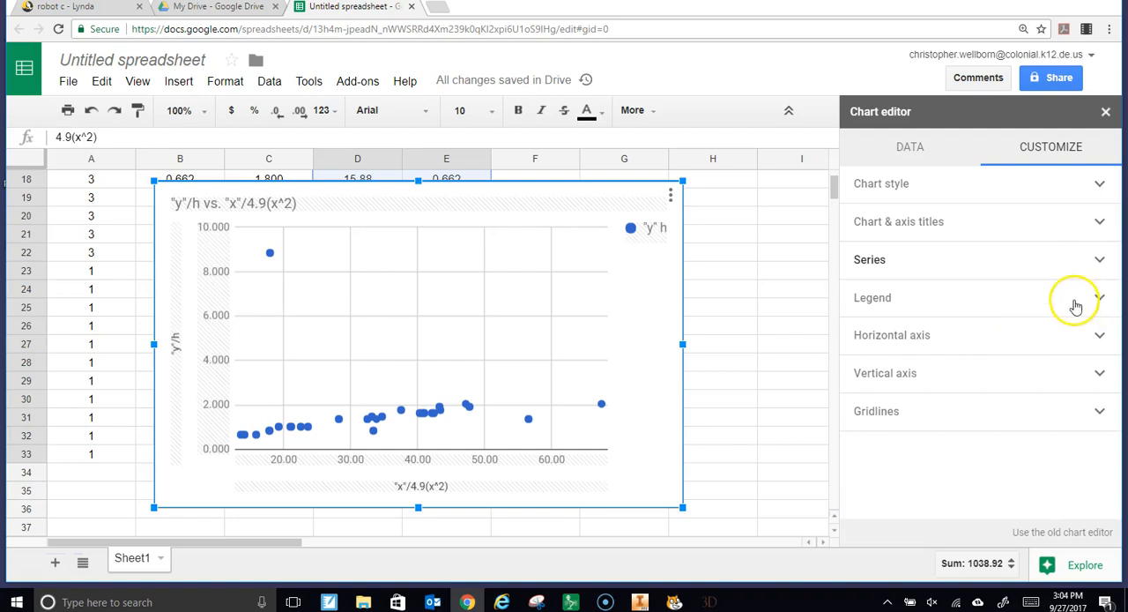
left_click(1100, 185)
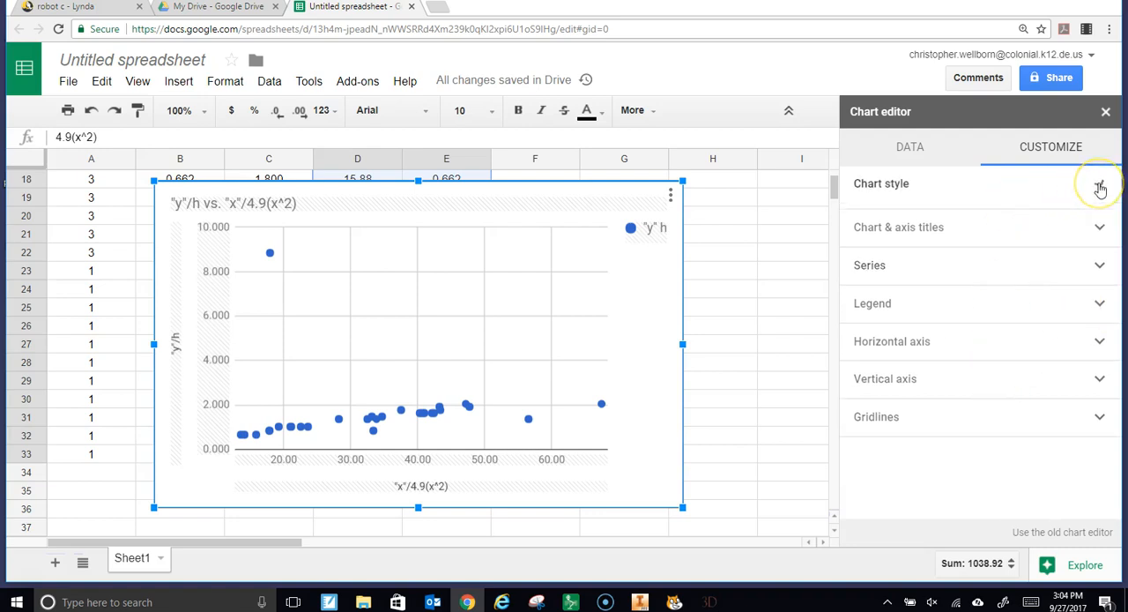
left_click(1090, 184)
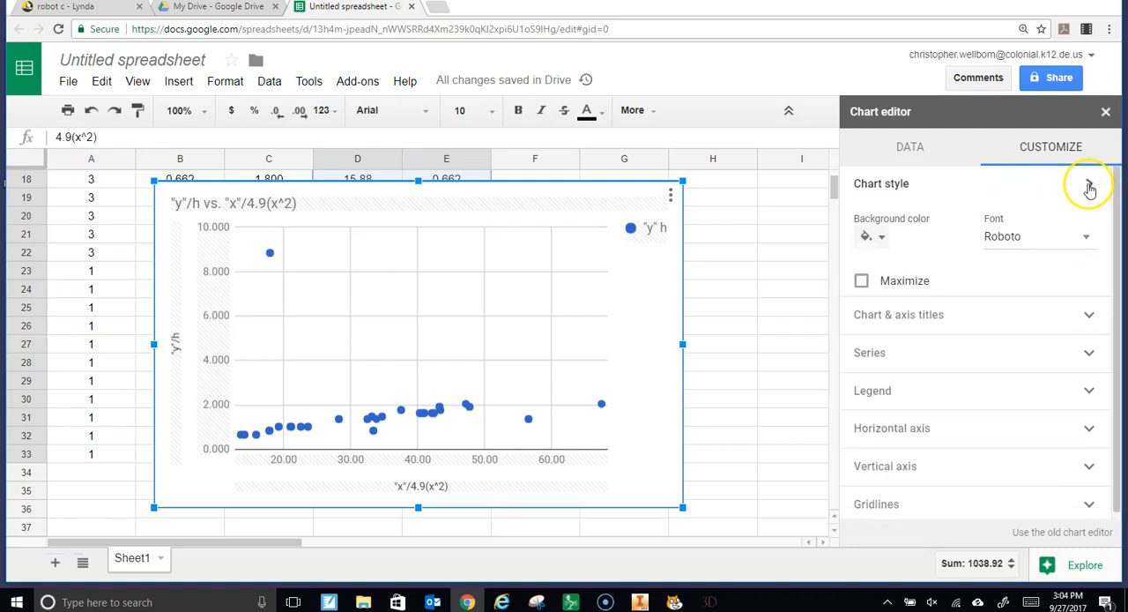
left_click(1099, 222)
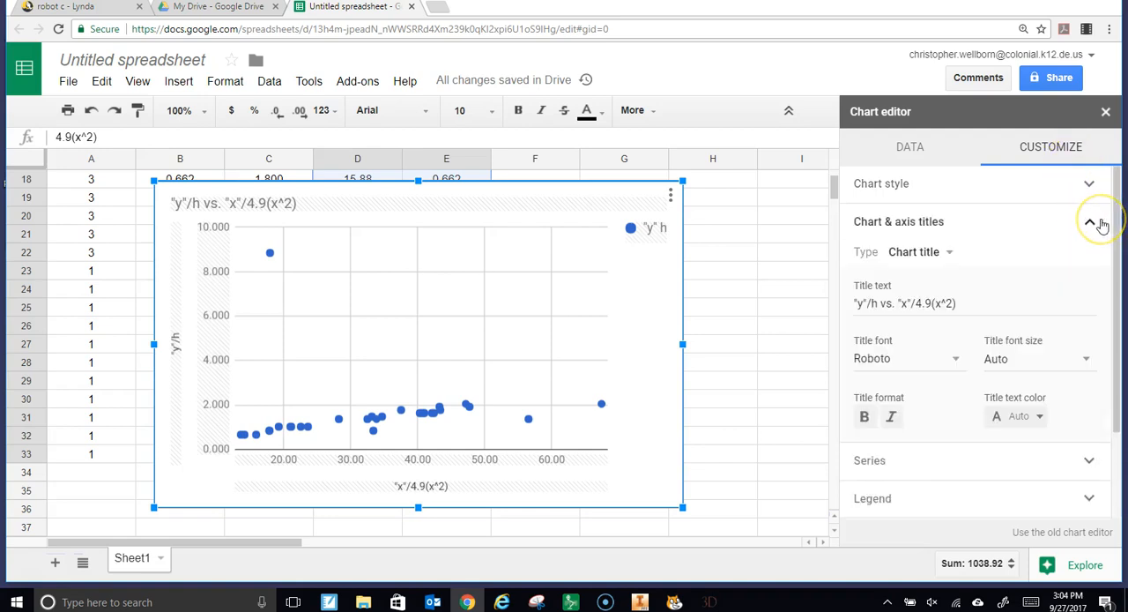
scroll(1012, 458, "down", 2)
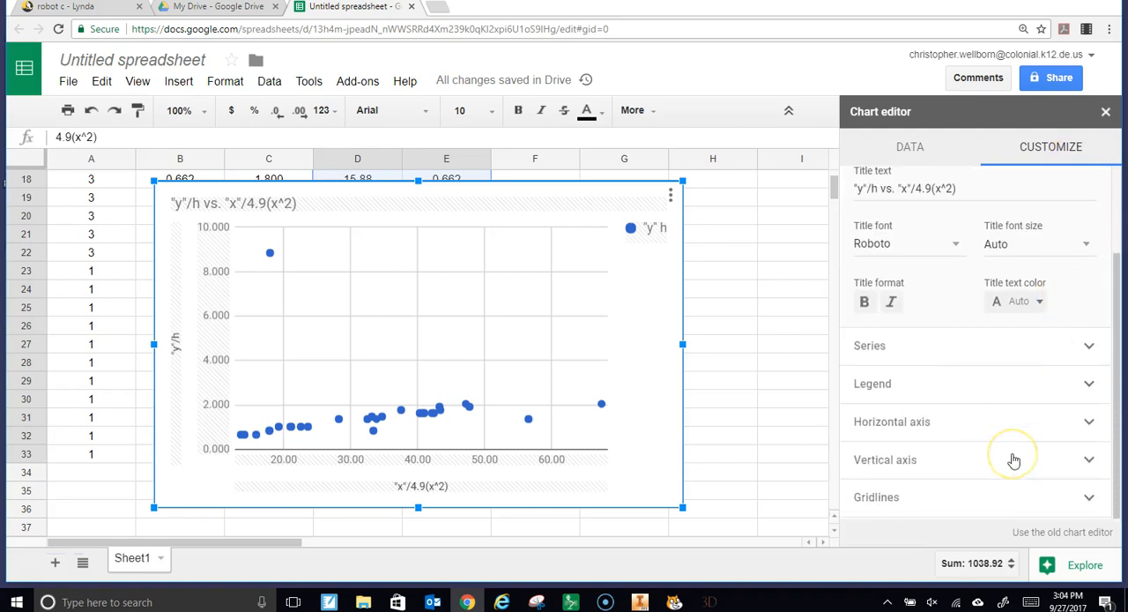
Add a trendline to the "y" h series of the scatter chart
left_click(1088, 345)
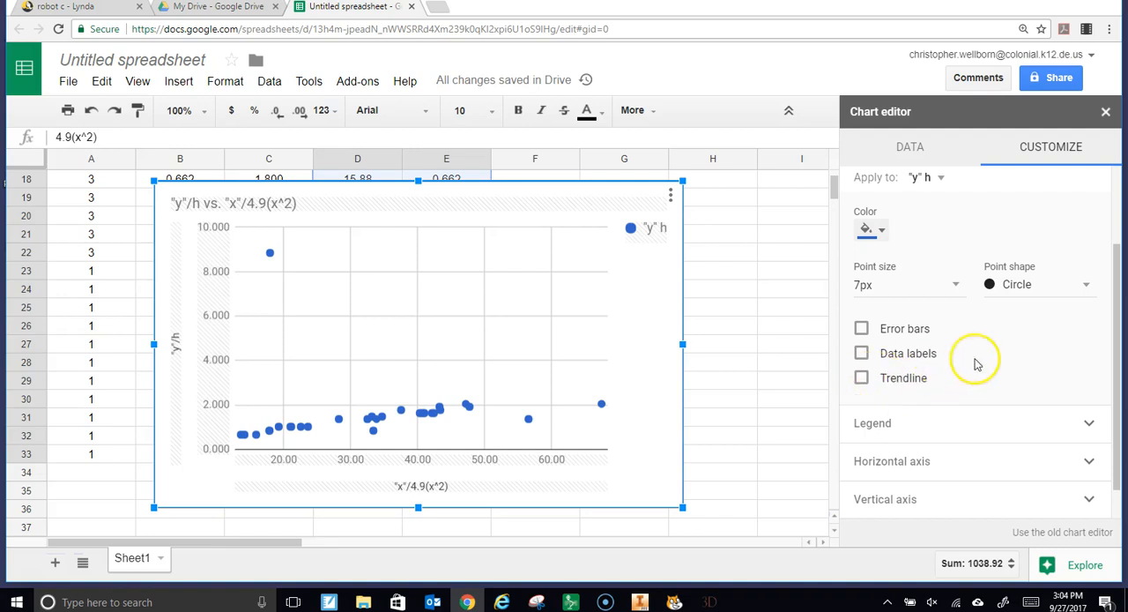
left_click(936, 179)
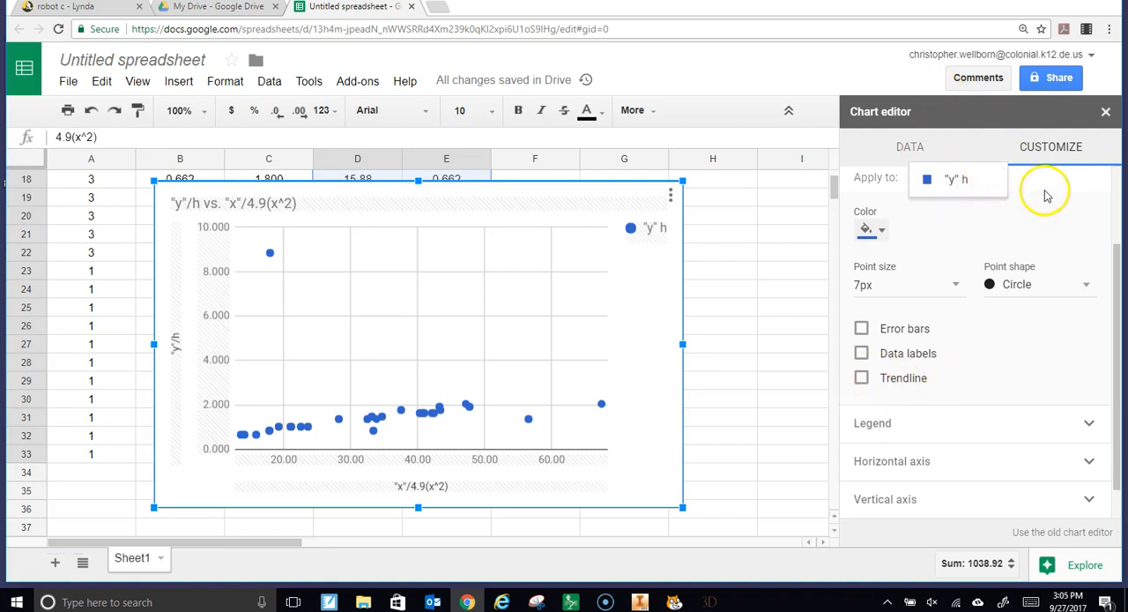
scroll(1026, 212, "up", 3)
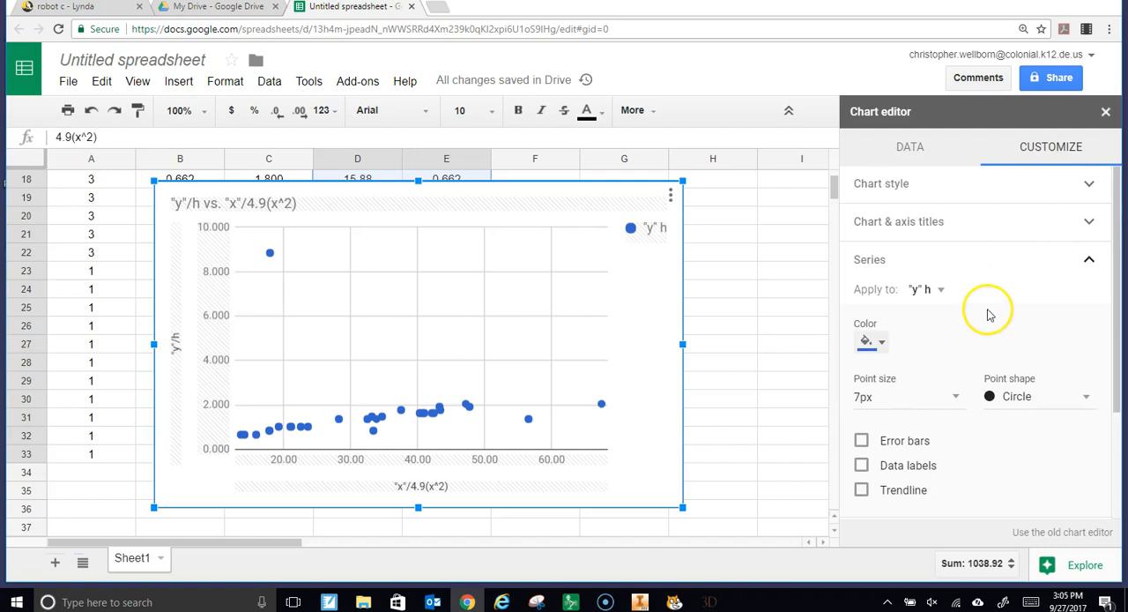
scroll(987, 312, "down", 3)
left_click(861, 340)
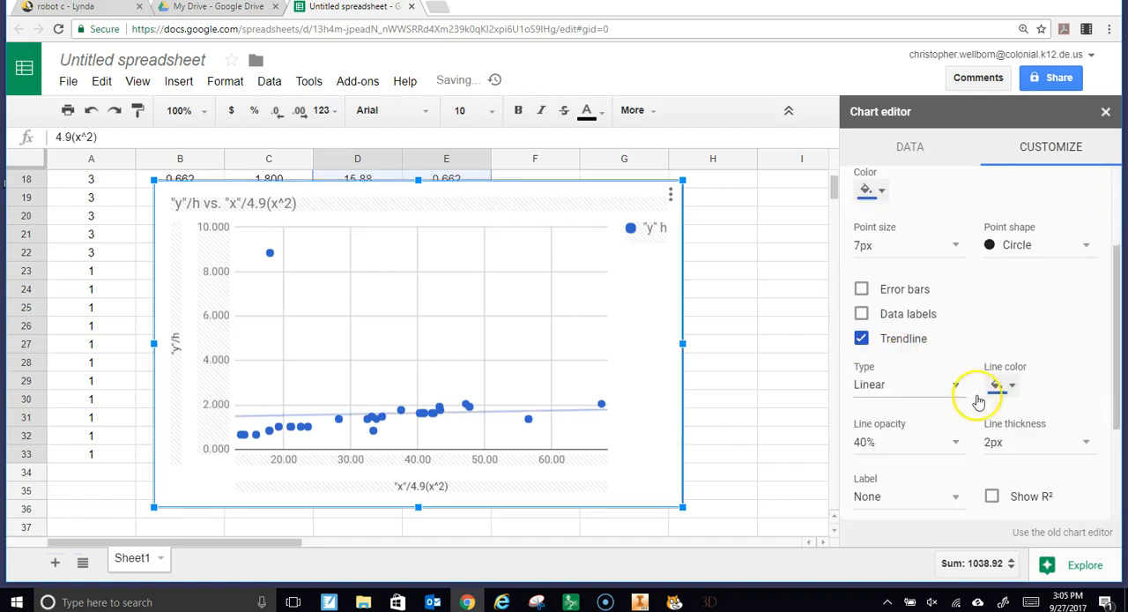
Show the trendline's R² value and set its label to Use Equation
scroll(970, 388, "down", 2)
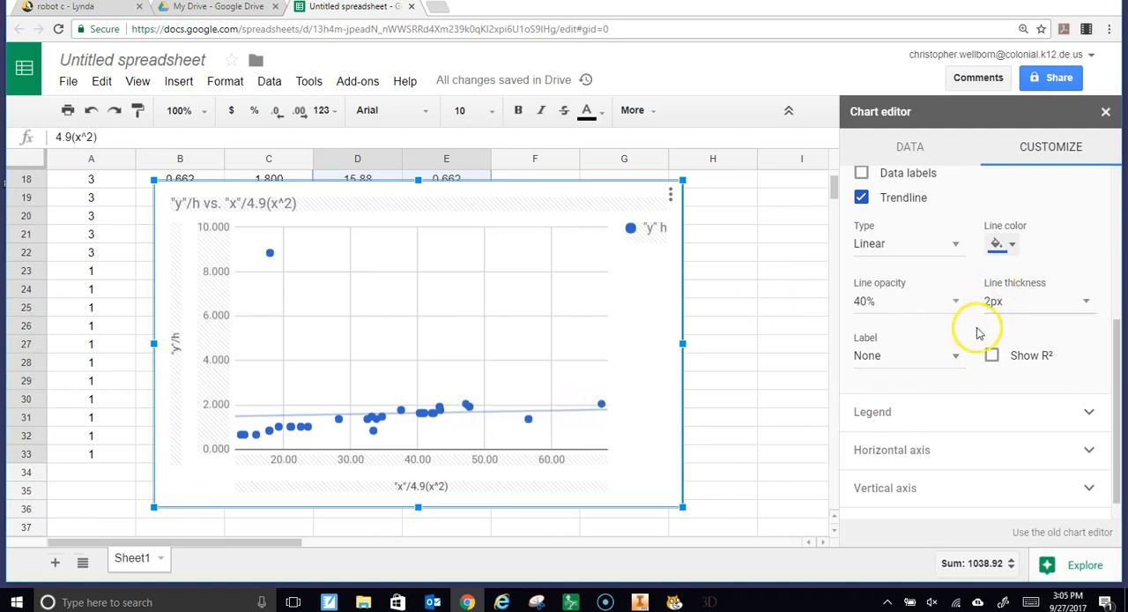
left_click(992, 357)
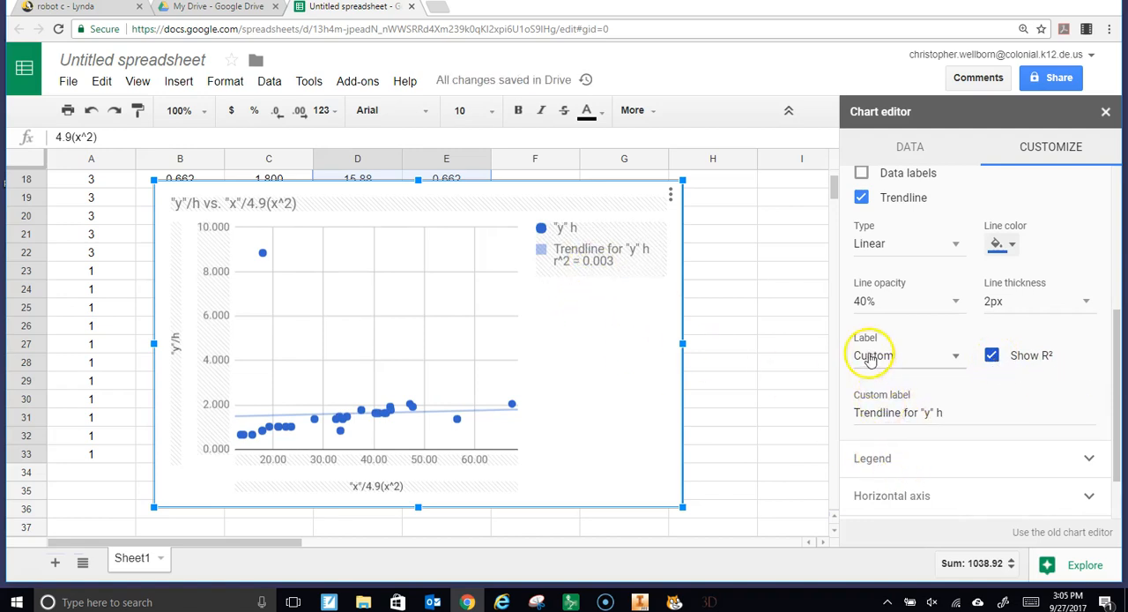
left_click(948, 358)
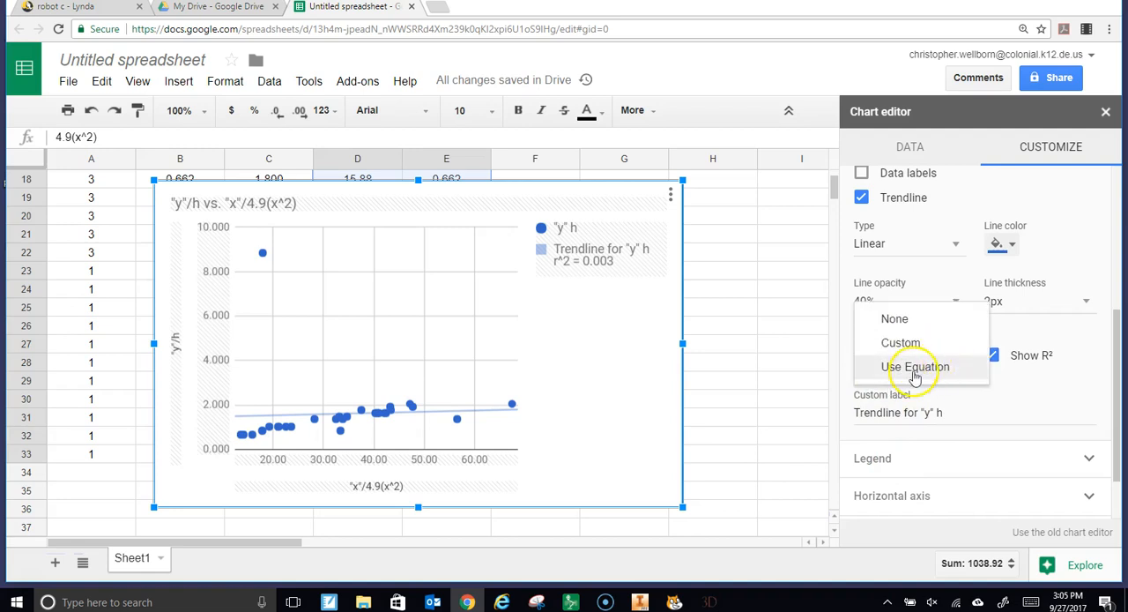
left_click(915, 366)
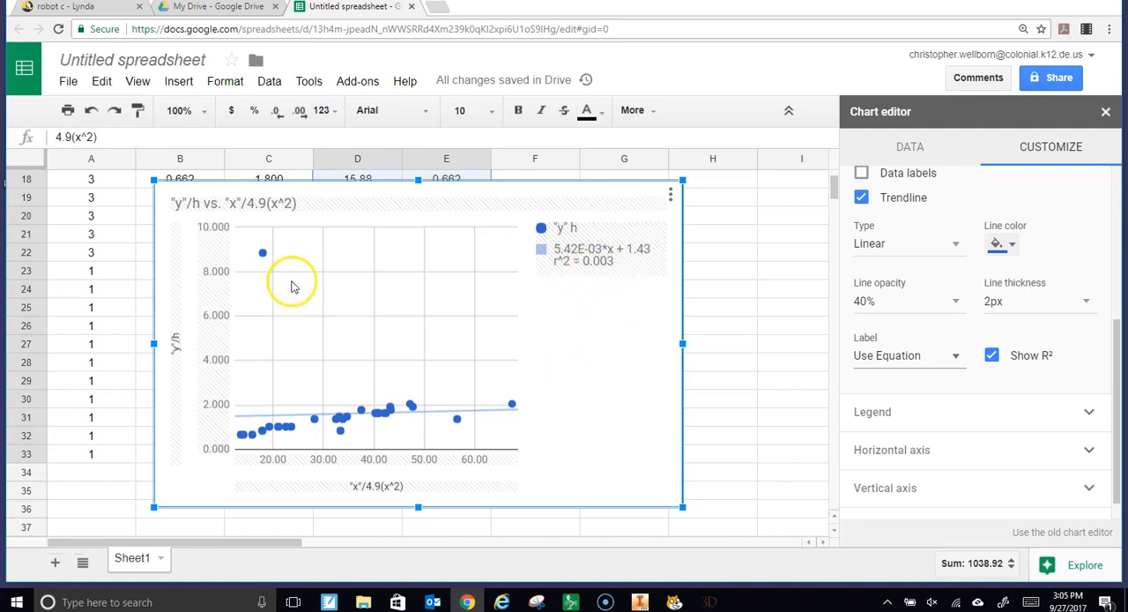
Inspect the values of the outlying point far above the others, shifting the chart to uncover columns B and C for comparison
mouse_move(264, 258)
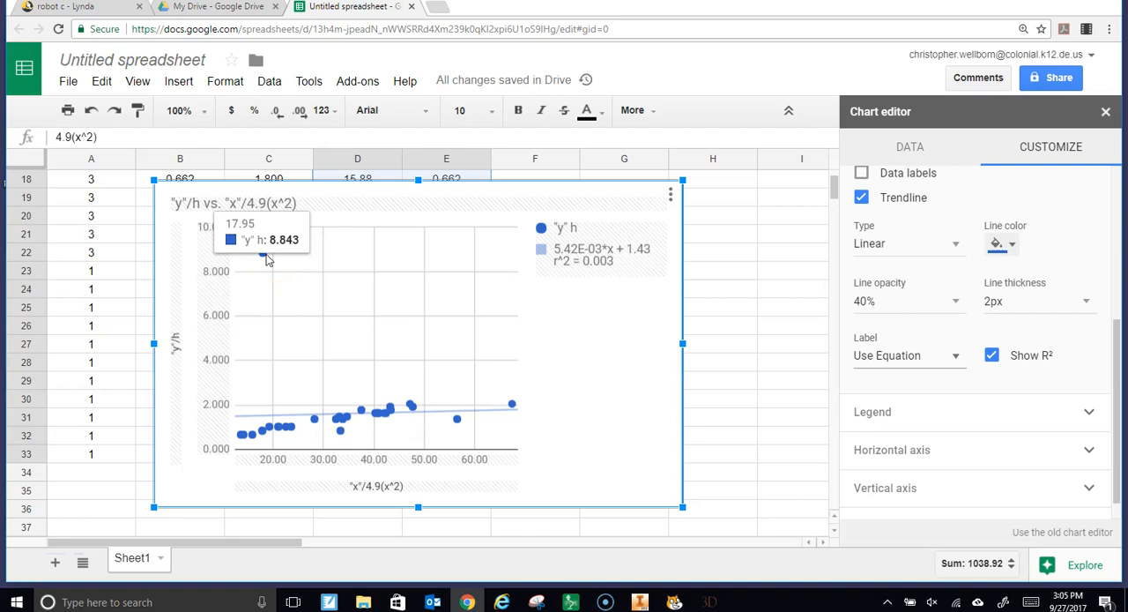
left_click(273, 269)
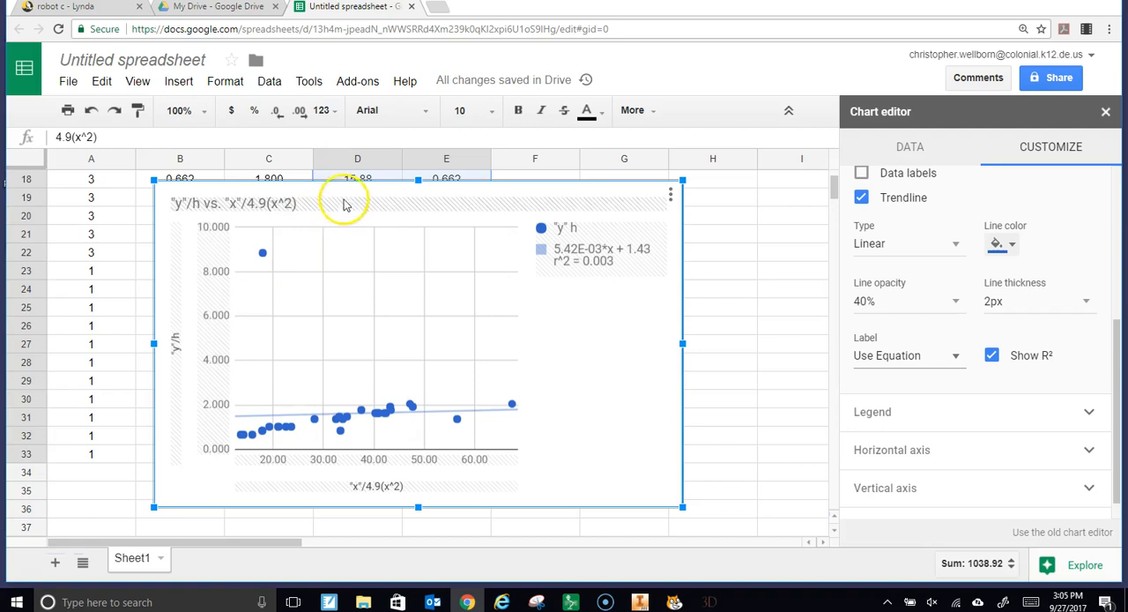
left_click_drag(348, 196, 531, 201)
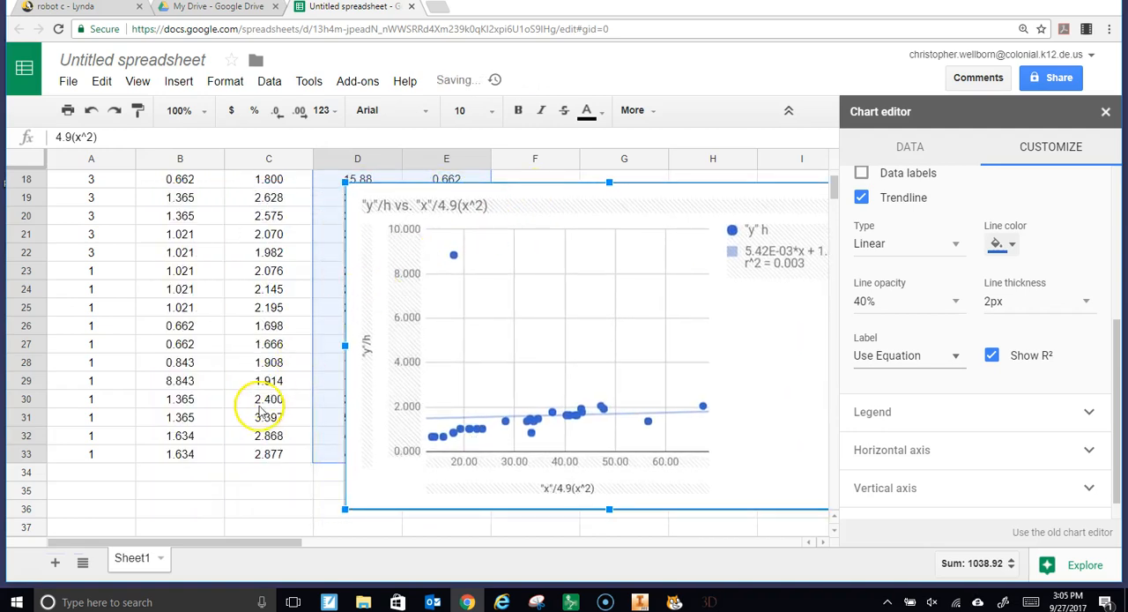
scroll(260, 405, "up", 5)
scroll(264, 413, "down", 1)
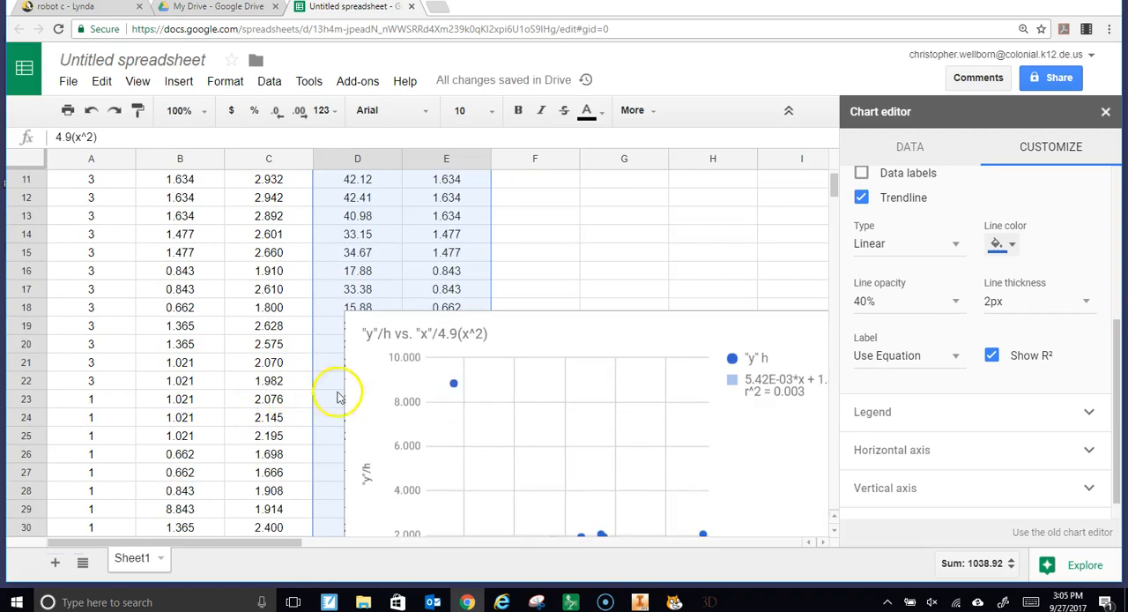
left_click(454, 390)
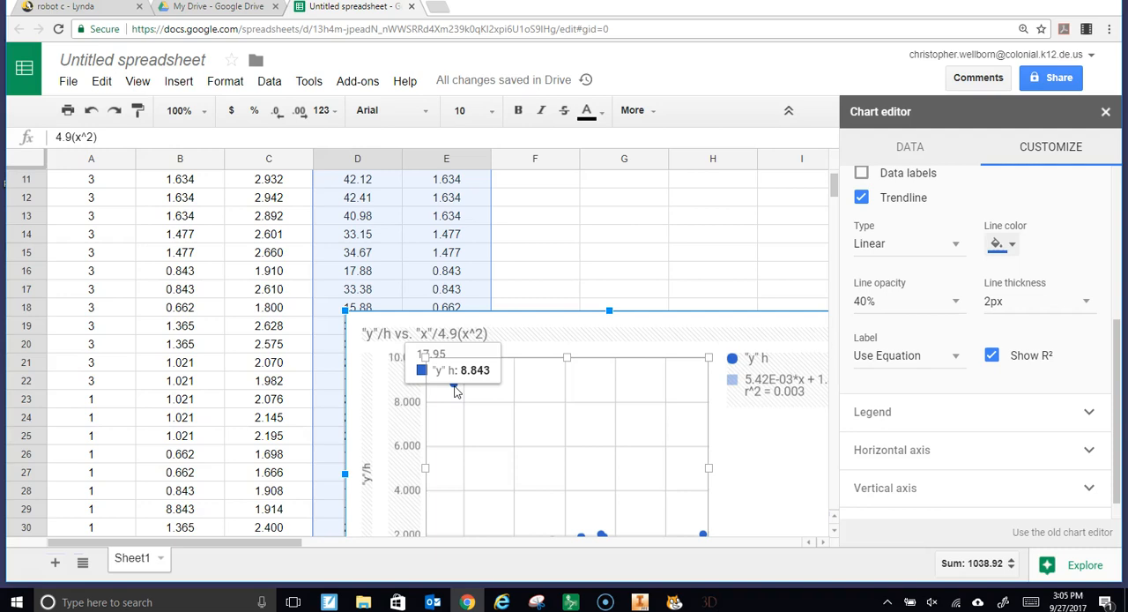
Move the chart beside the data so that columns D and E are completely uncovered
left_click(567, 256)
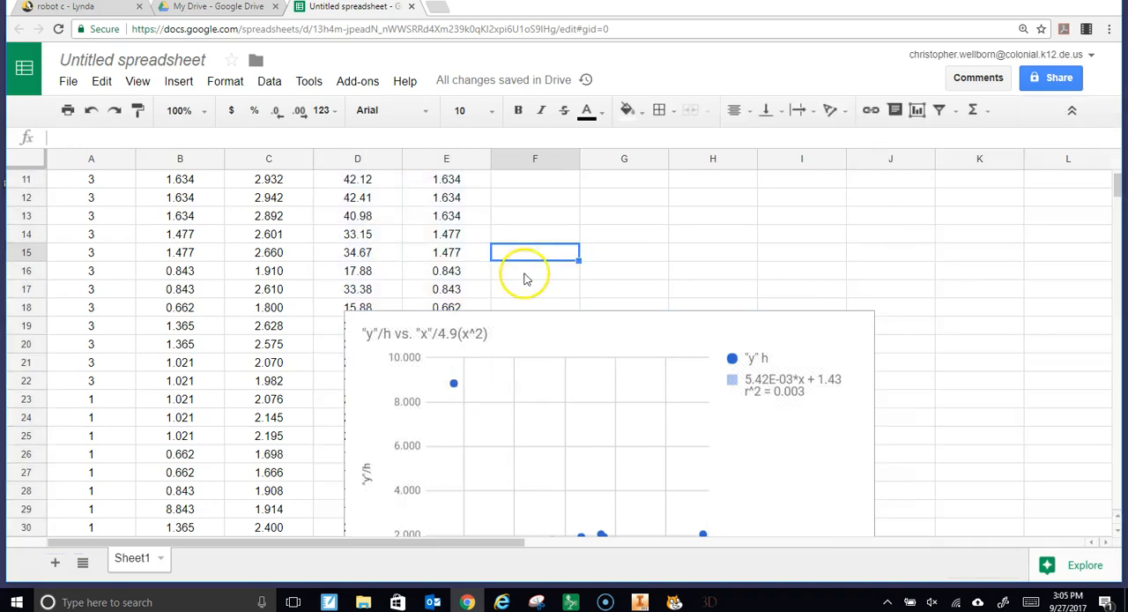
scroll(445, 293, "down", 2)
scroll(480, 299, "up", 3)
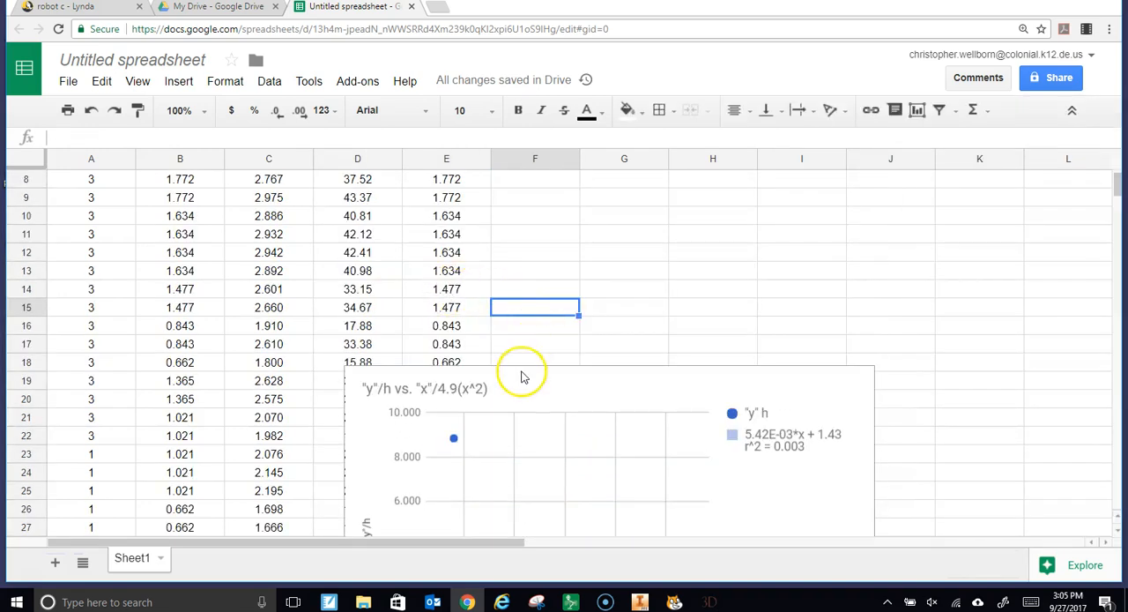
left_click_drag(536, 362, 594, 360)
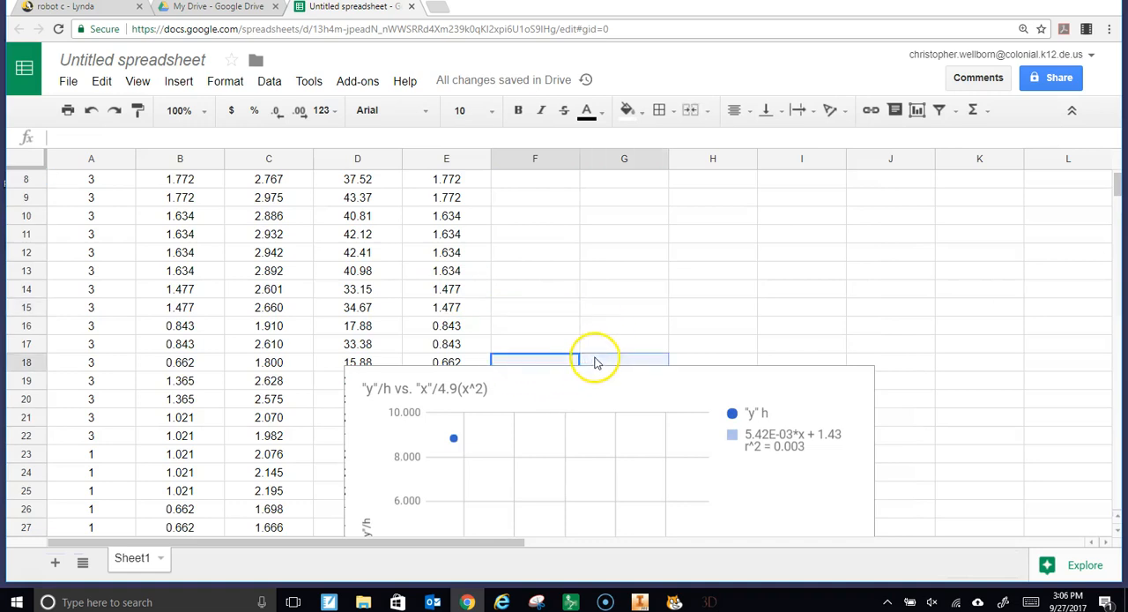
scroll(616, 383, "down", 4)
left_click(346, 431)
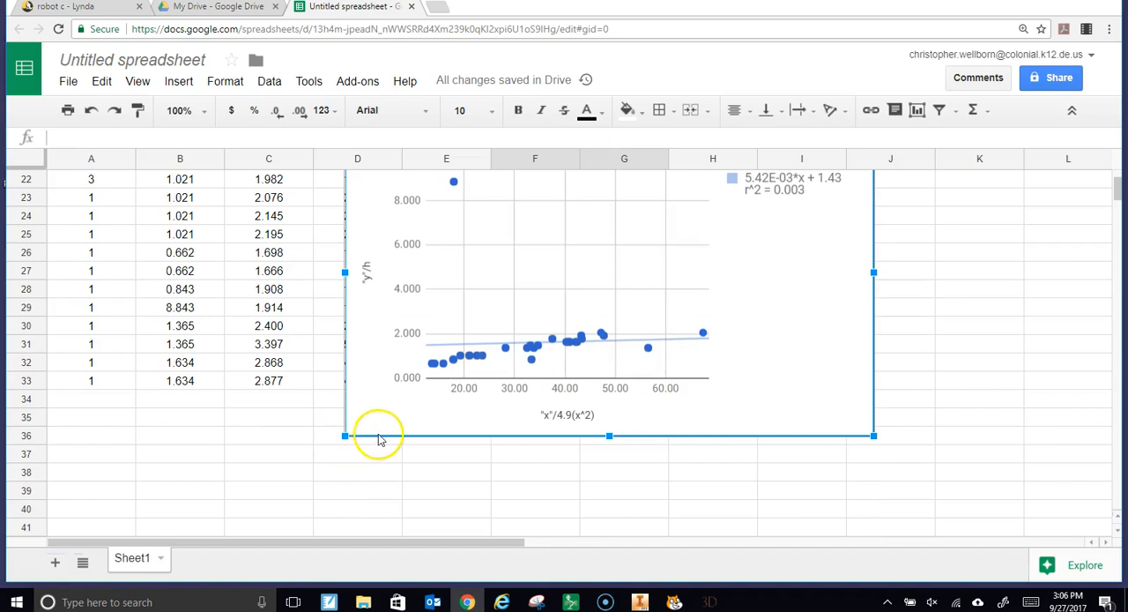
left_click_drag(387, 433, 534, 415)
Correct the mistyped h value in cell E29 to .843
scroll(456, 435, "up", 1)
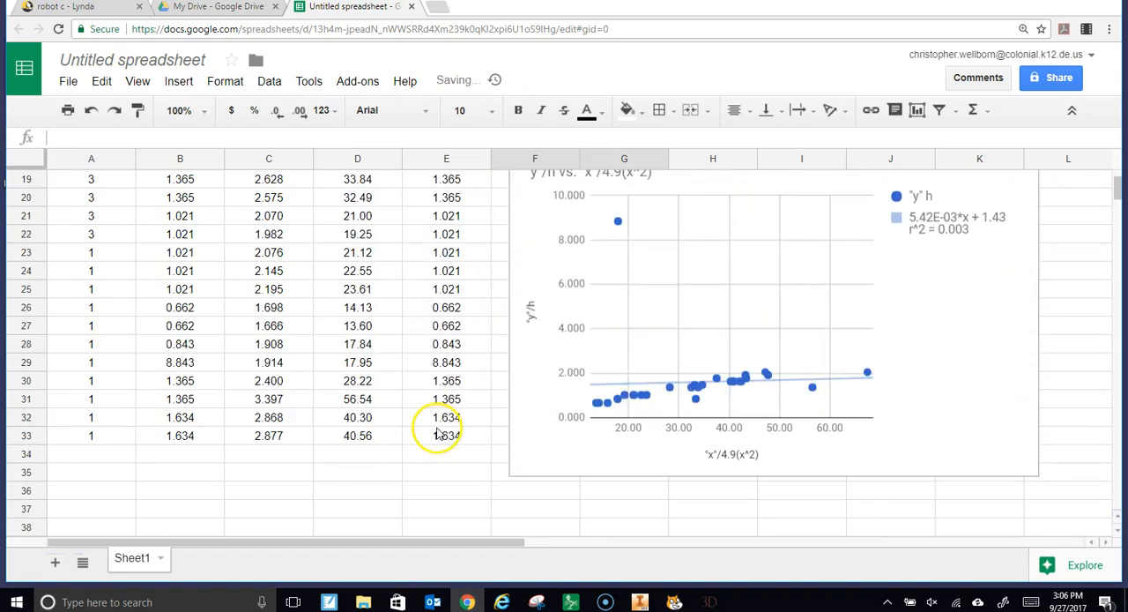
scroll(451, 428, "up", 2)
scroll(454, 437, "down", 1)
left_click(447, 440)
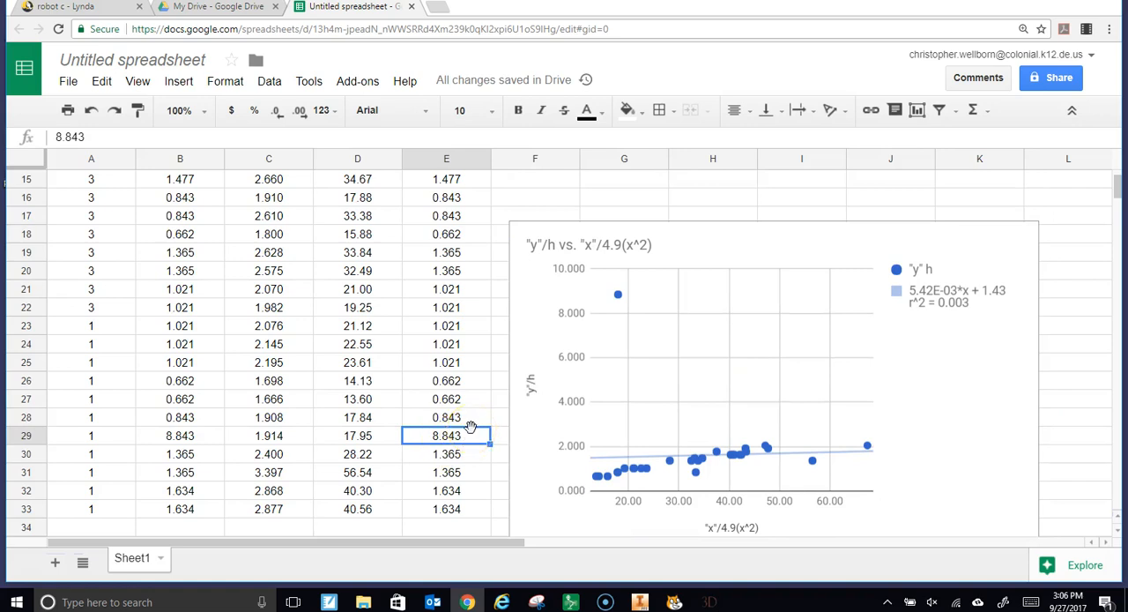
type(".")
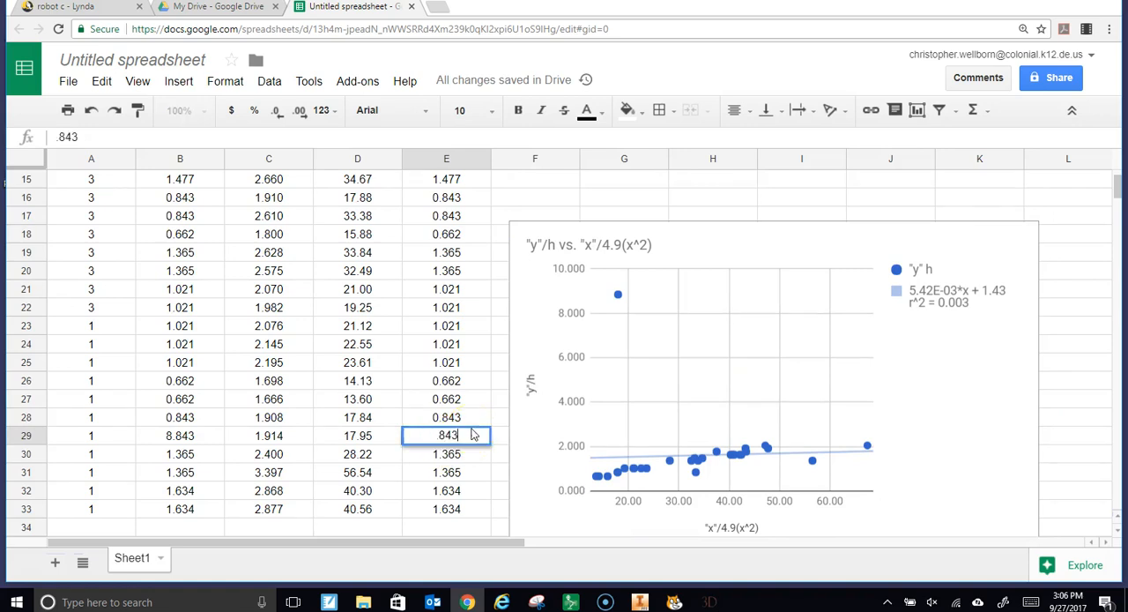
key("Return")
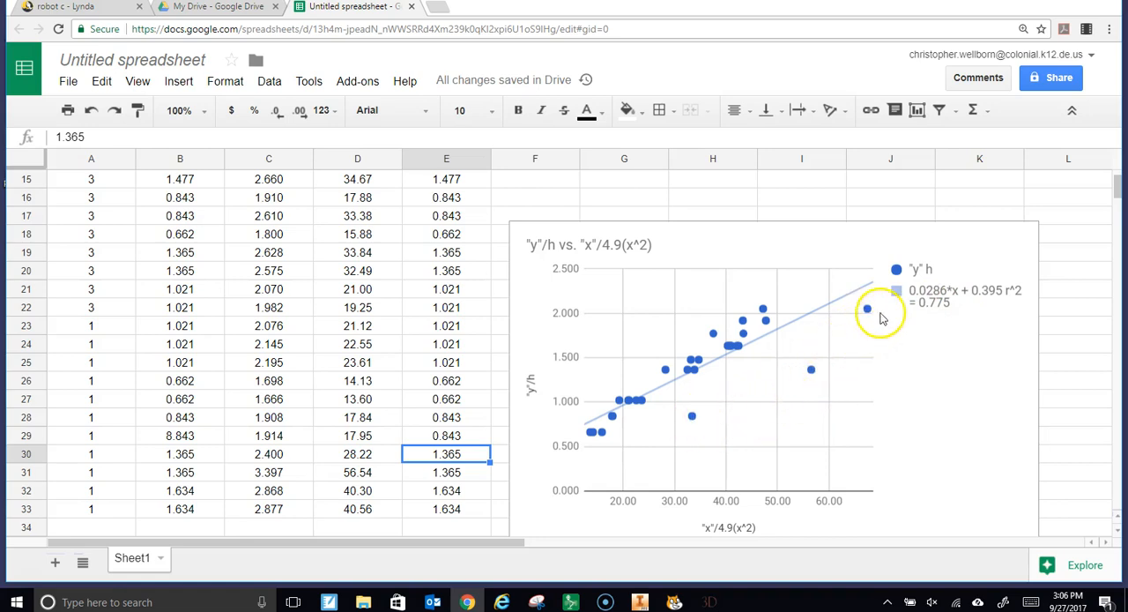
Inspect the values of the plotted point lying well below the middle of the trendline
left_click(692, 421)
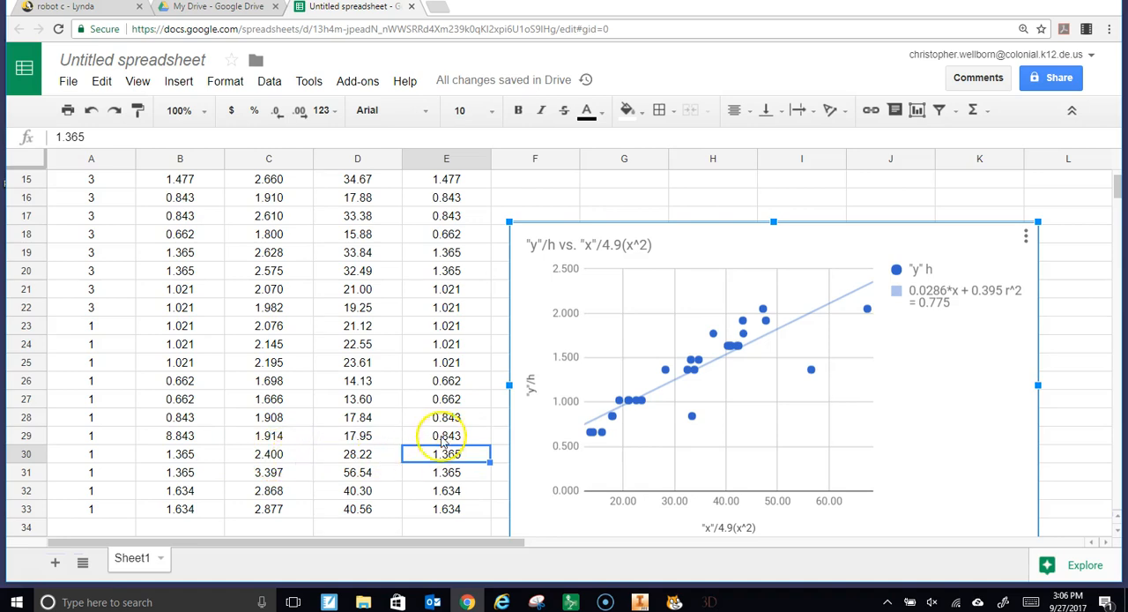
double_click(694, 420)
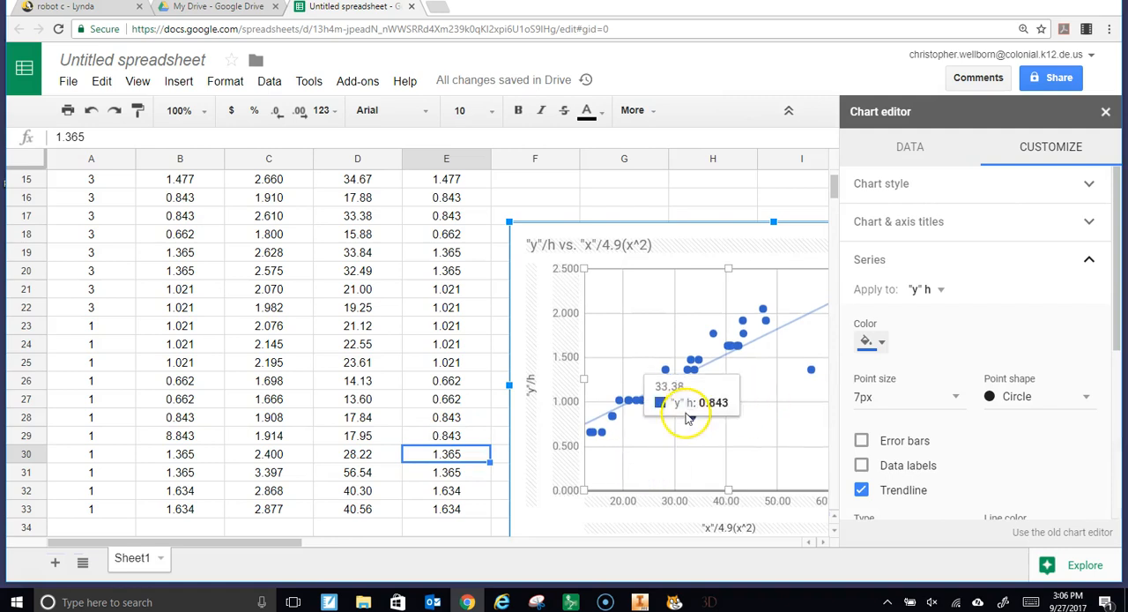
Locate the row of the outlier with h 0.843 and 4.9(x^2) 33.38, and clear cells D17 and E17
mouse_move(811, 377)
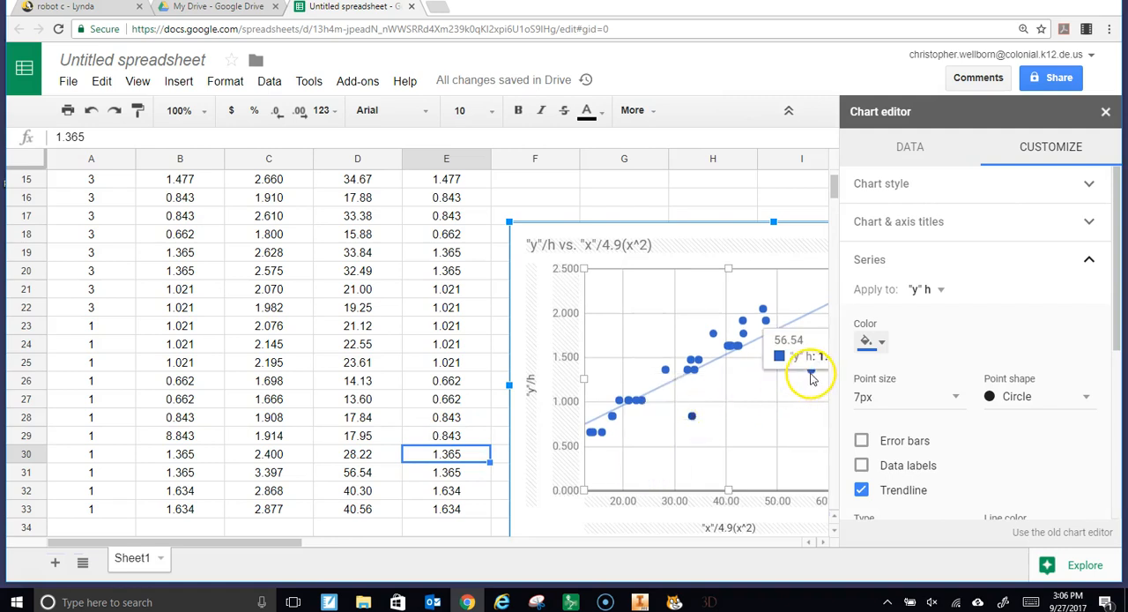
mouse_move(694, 420)
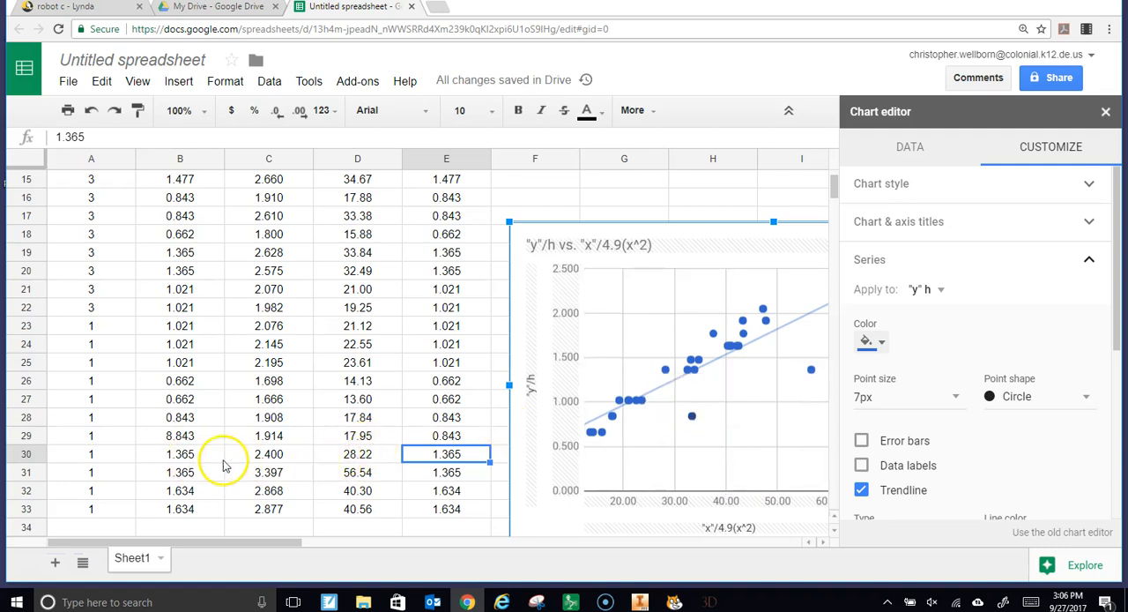
scroll(366, 372, "up", 2)
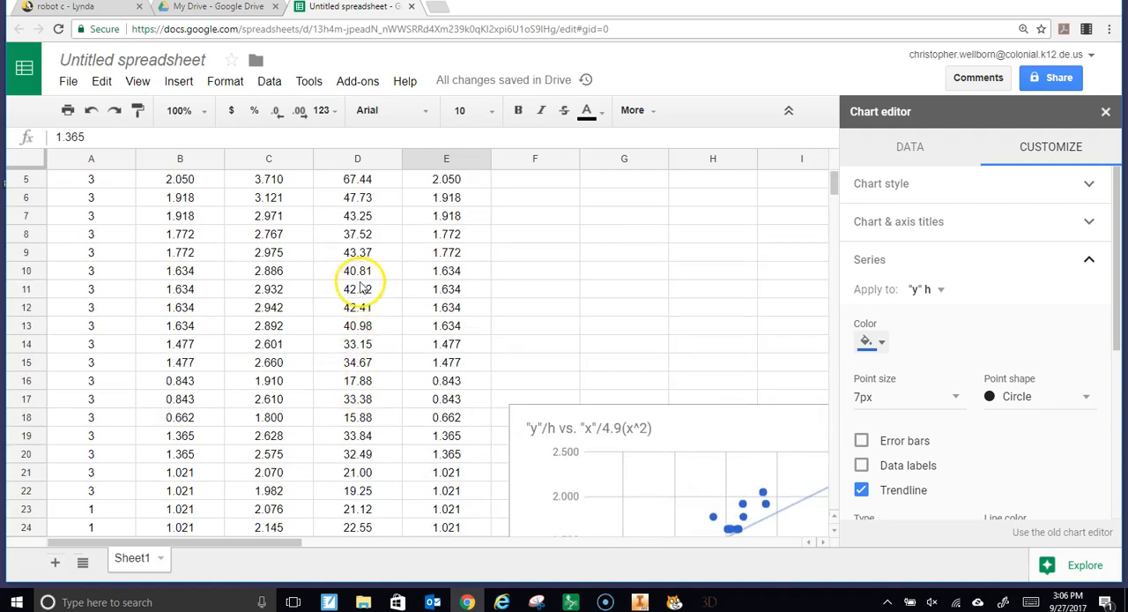
scroll(357, 295, "down", 1)
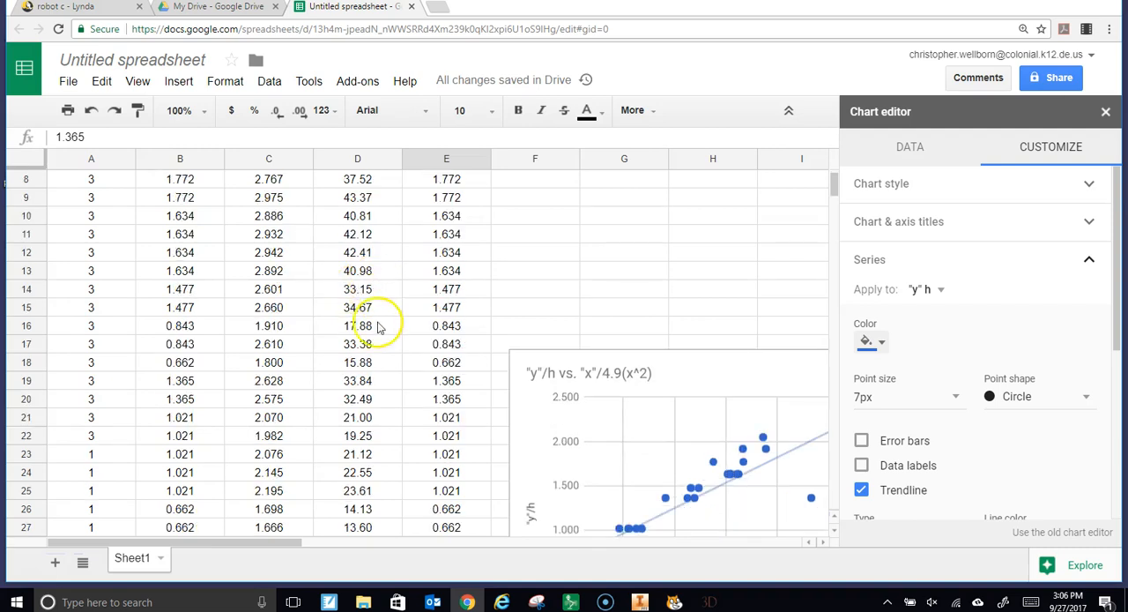
scroll(381, 331, "down", 1)
scroll(384, 331, "up", 2)
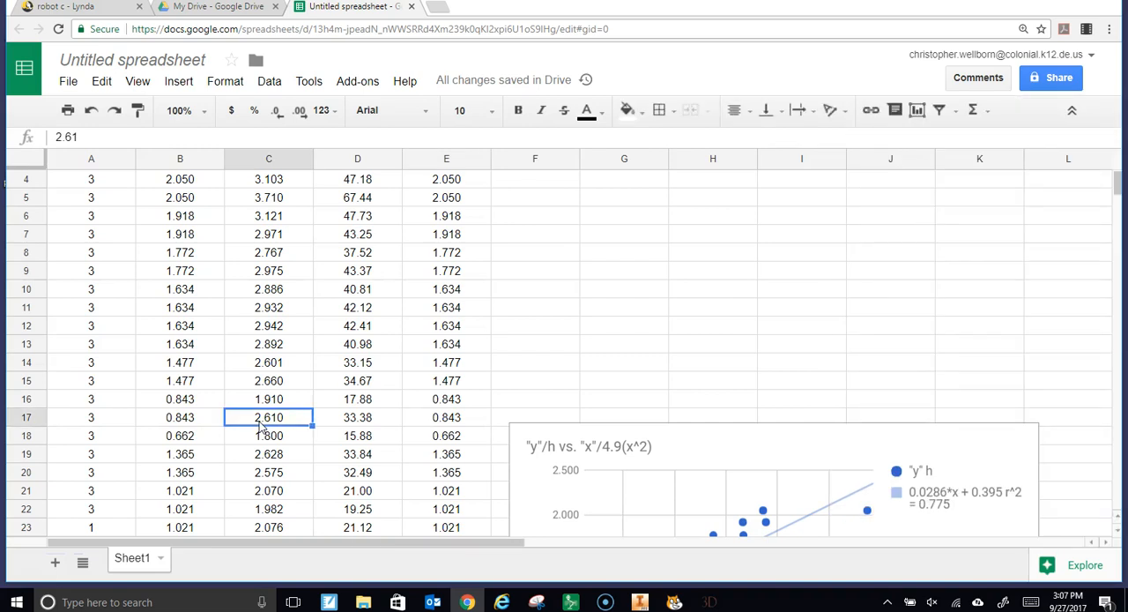
left_click(368, 420)
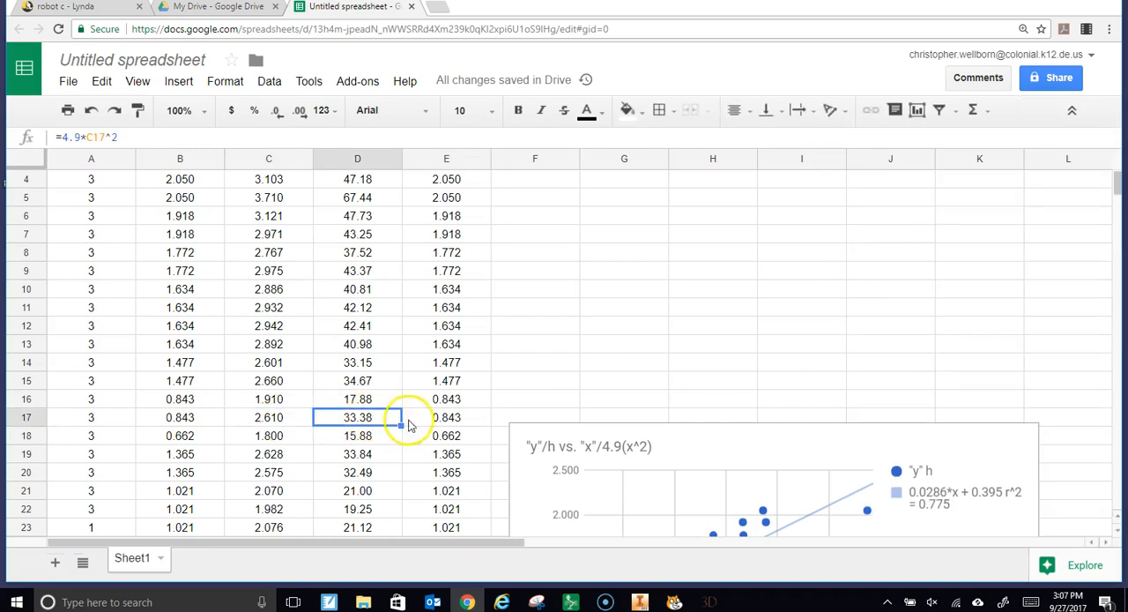
key("Delete")
left_click(440, 421)
key("Delete")
Identify the outlying point with h 1.365 and correct its x value in cell C31 to 2.397
scroll(609, 416, "down", 5)
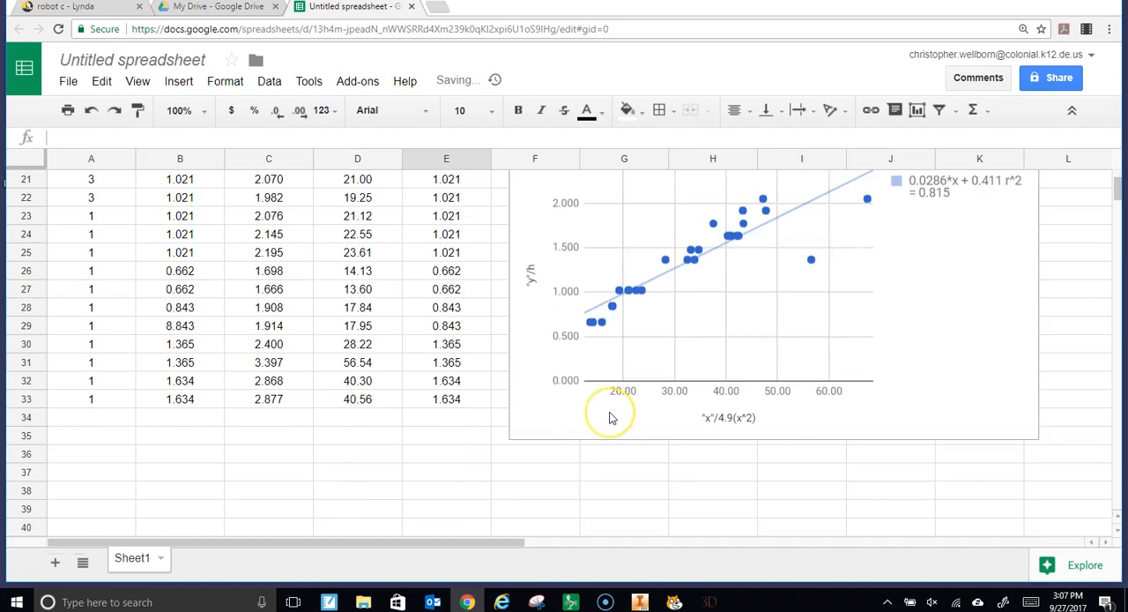
scroll(610, 416, "up", 1)
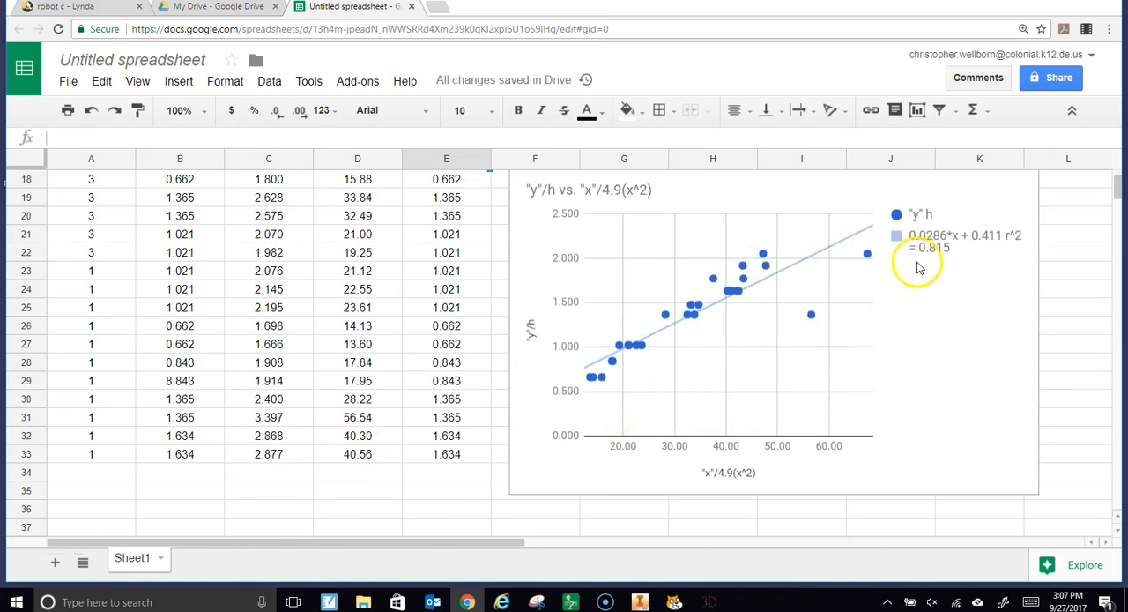
left_click(812, 317)
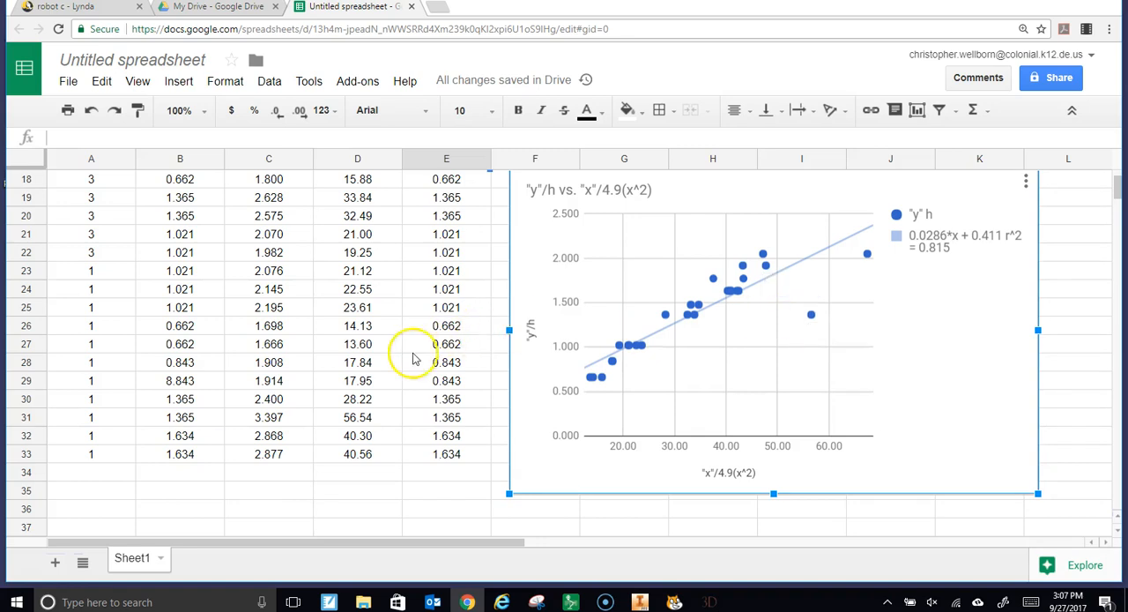
scroll(419, 375, "up", 1)
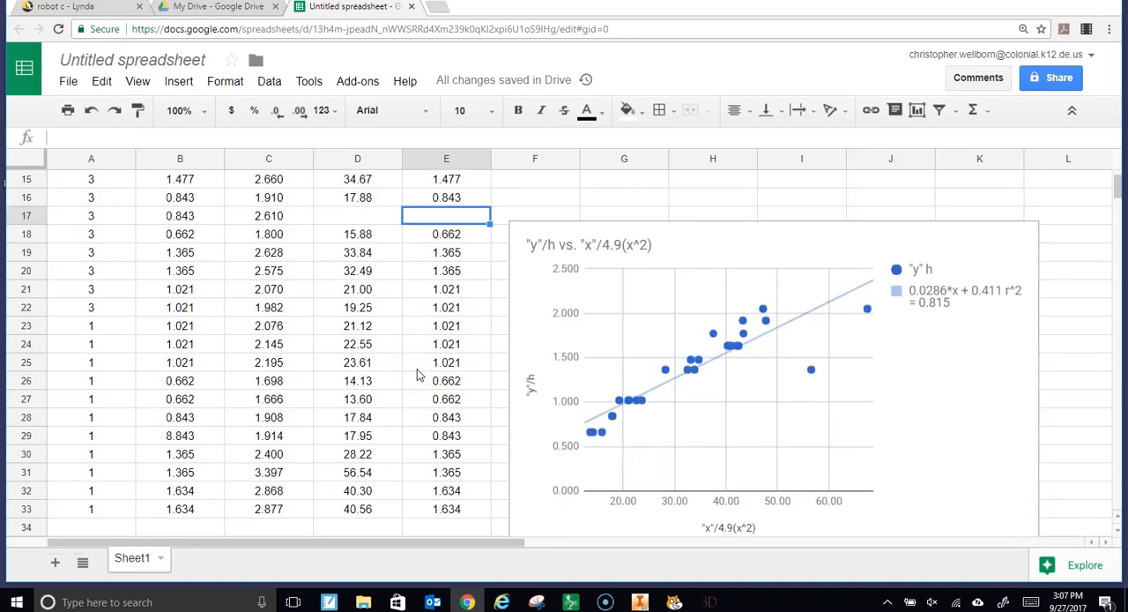
scroll(419, 375, "up", 1)
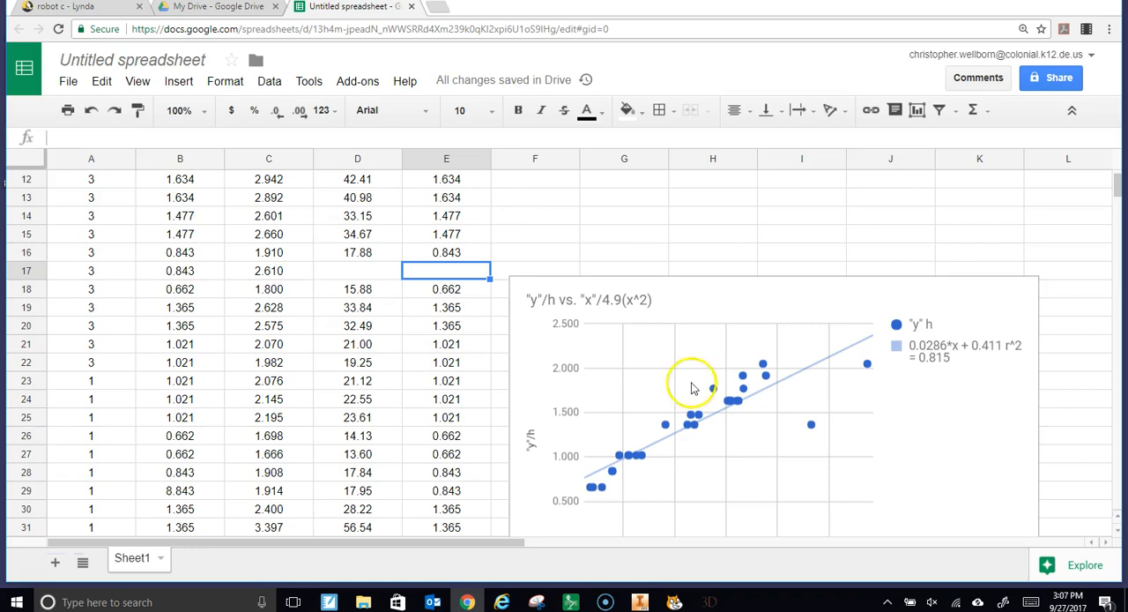
left_click(811, 429)
mouse_move(817, 431)
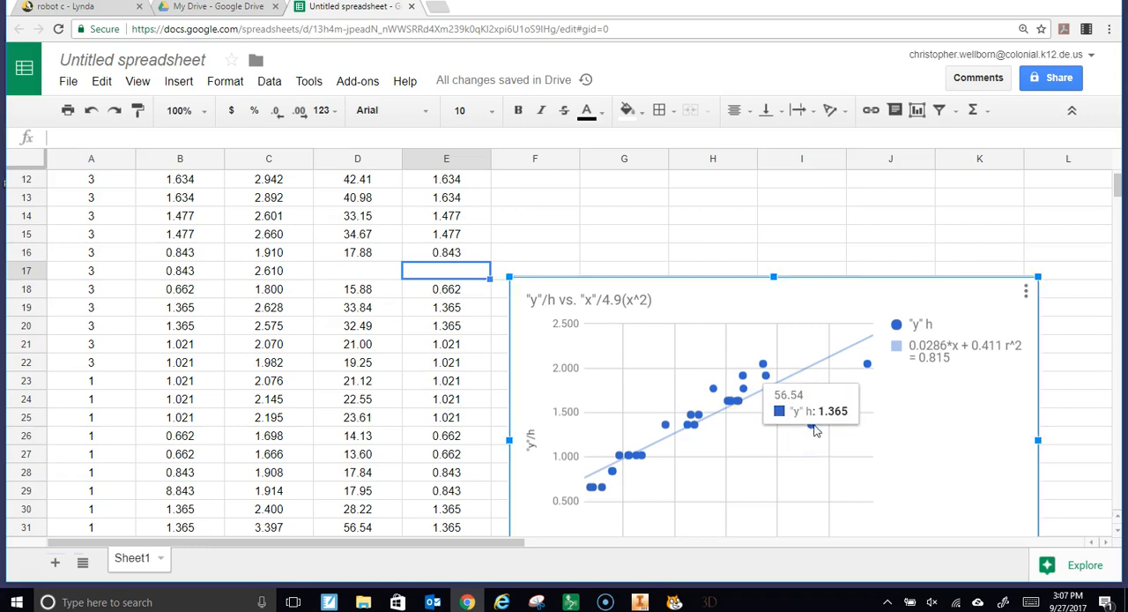
scroll(371, 376, "down", 1)
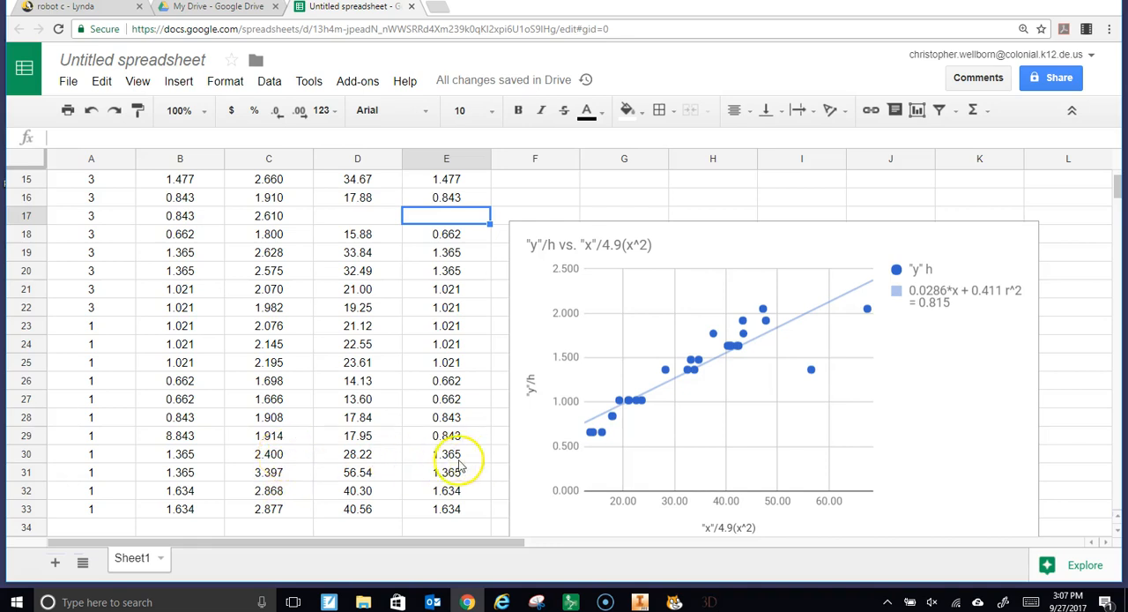
left_click(264, 478)
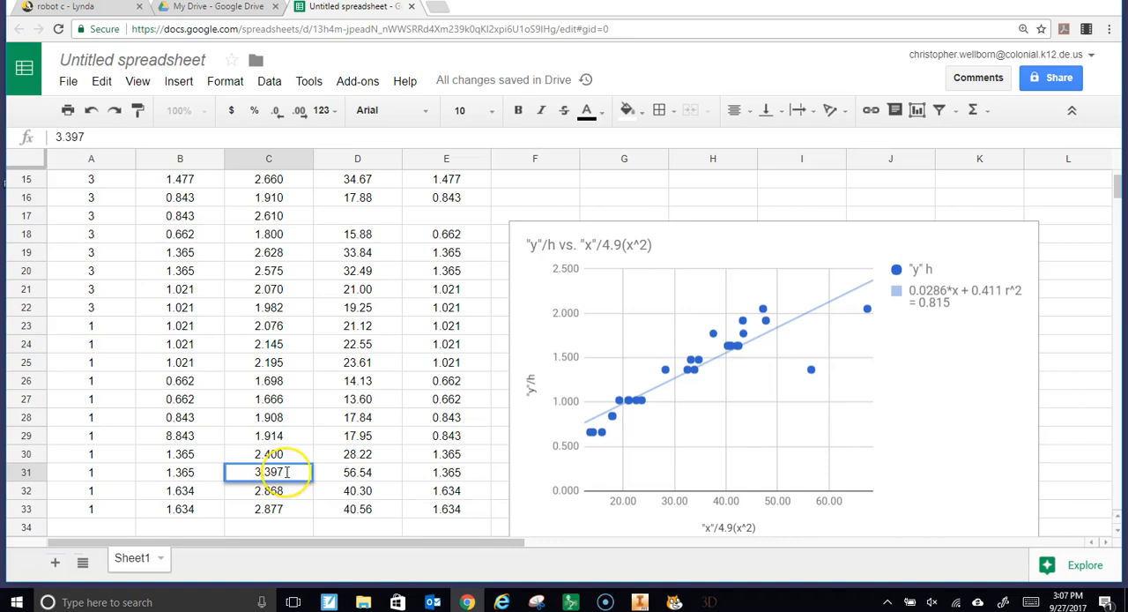
key("BackSpace")
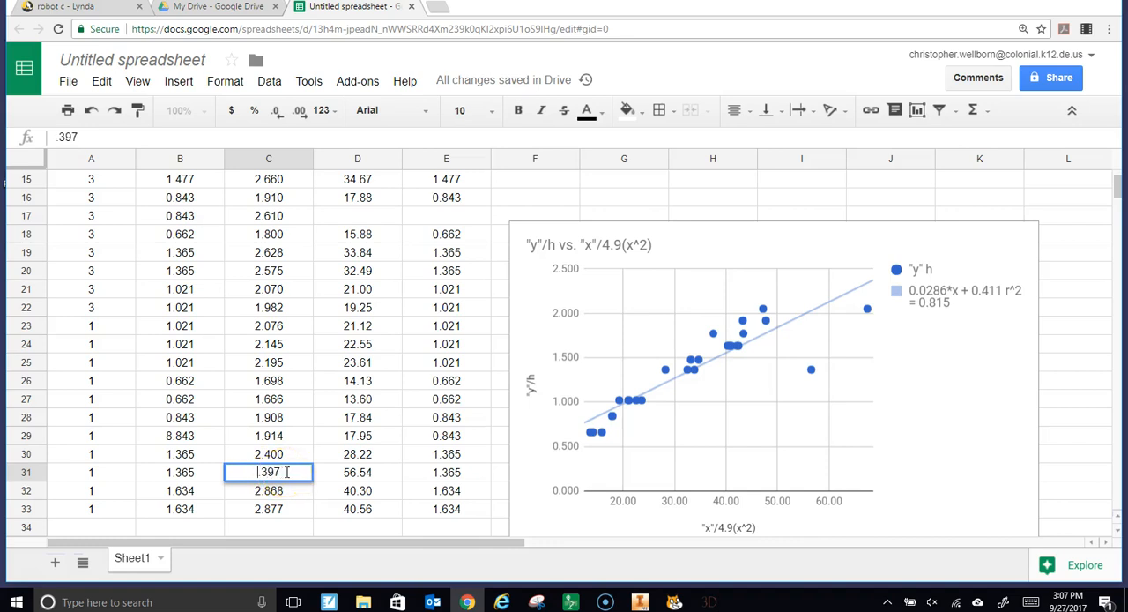
type("2")
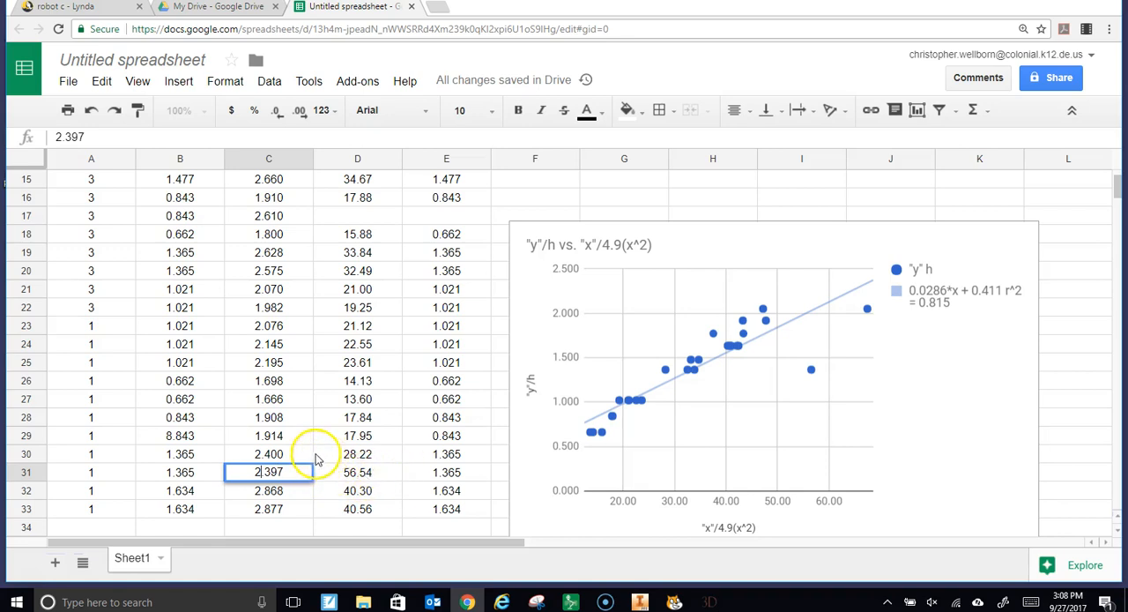
key("Return")
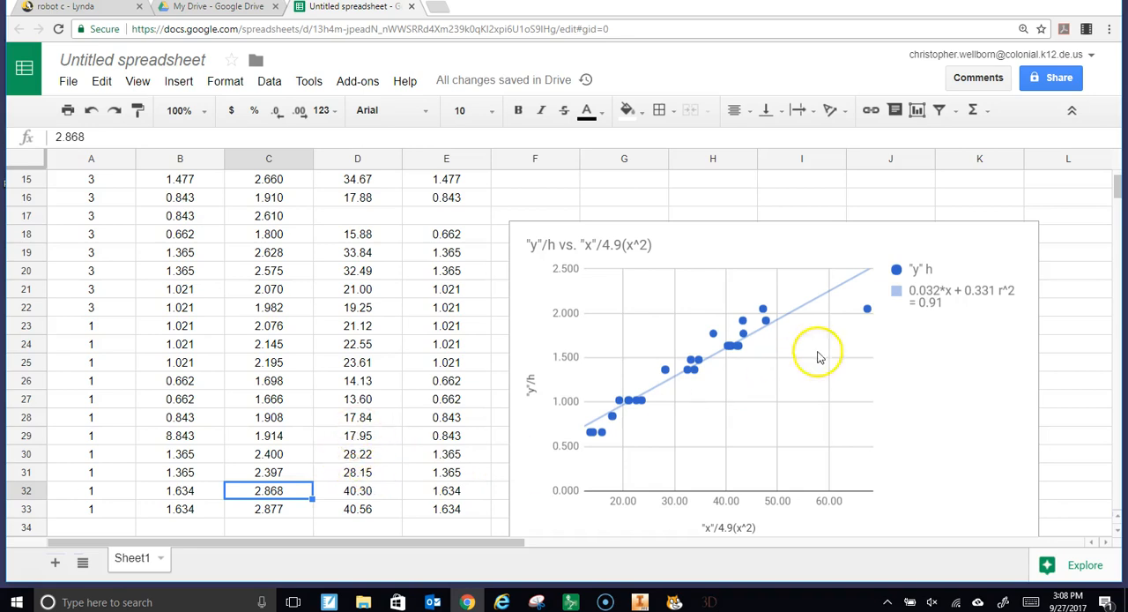
Identify the rightmost outlying point in the chart and clear its data in cells C5, D5 and E5
left_click(866, 318)
mouse_move(868, 315)
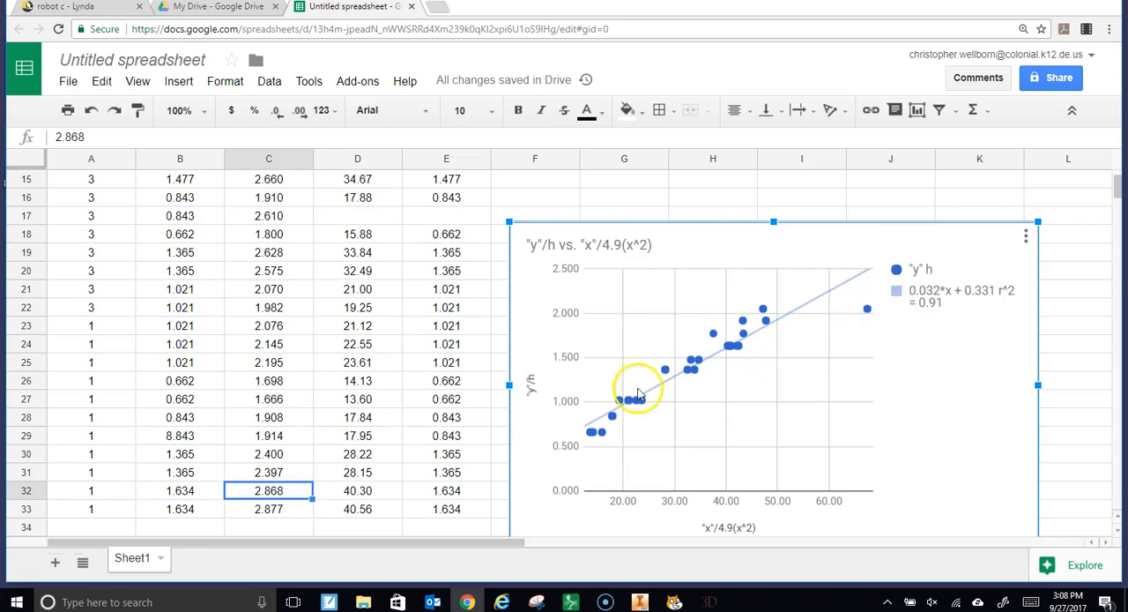
scroll(396, 485, "up", 3)
scroll(397, 485, "up", 1)
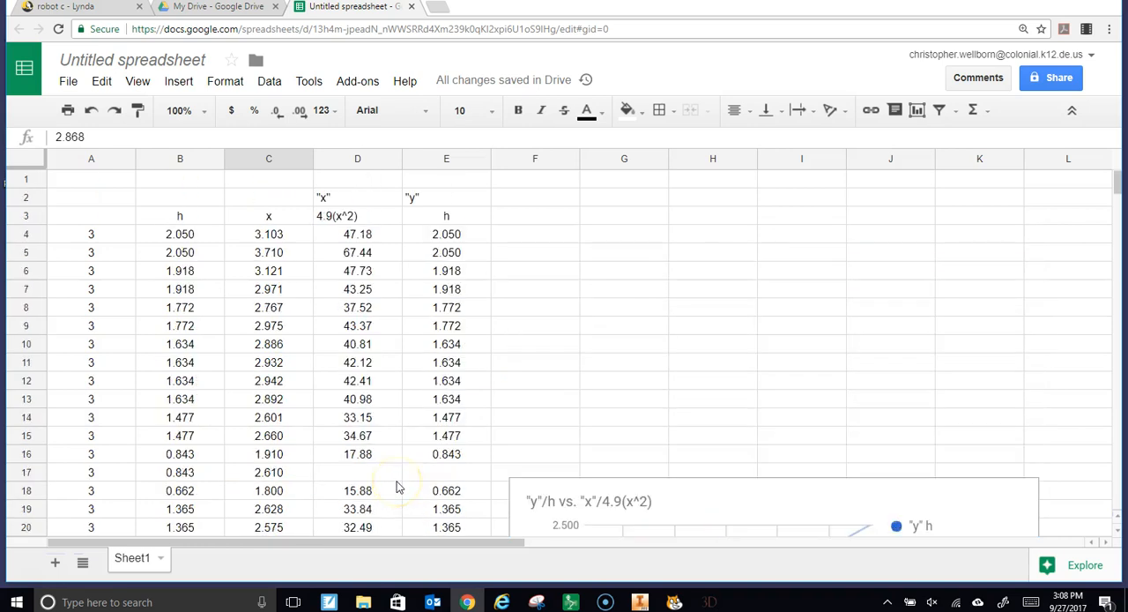
left_click(278, 257)
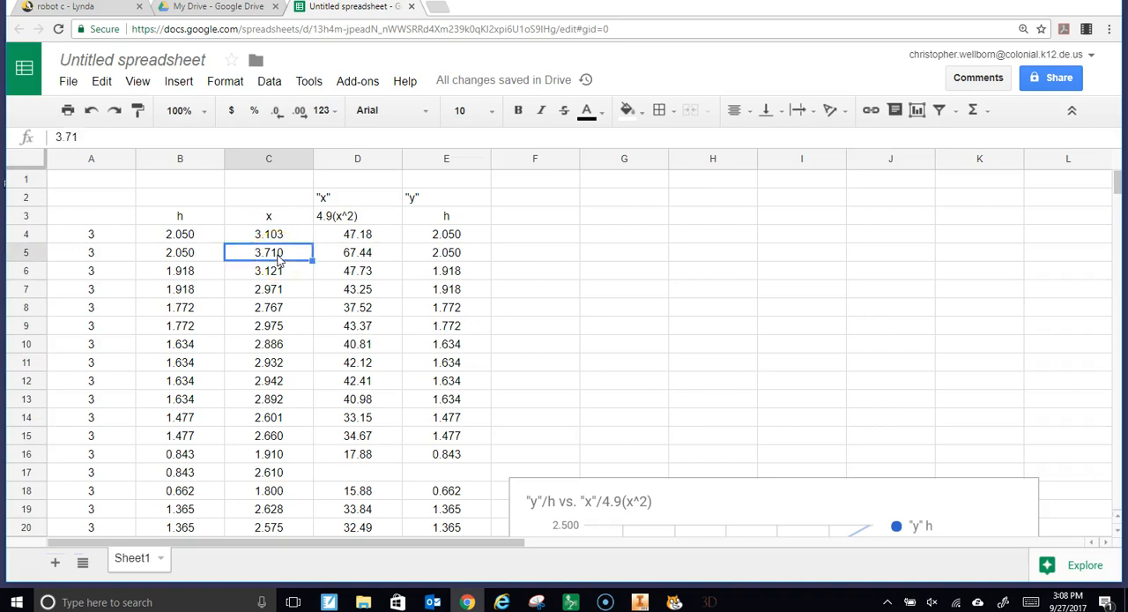
key("Delete")
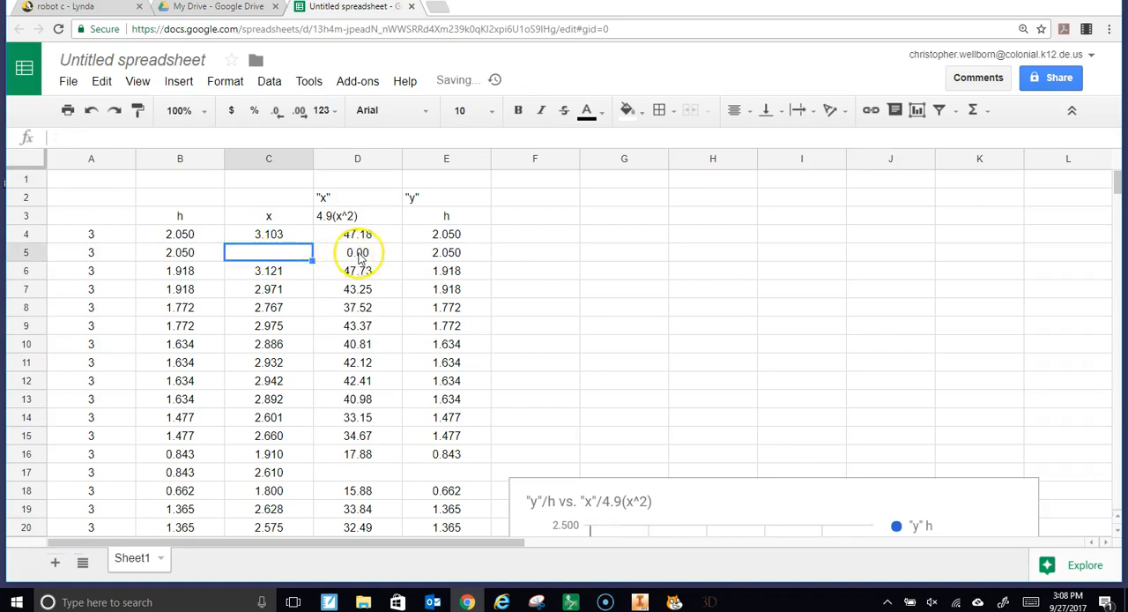
left_click(361, 253)
key("Delete")
left_click(435, 257)
key("Delete")
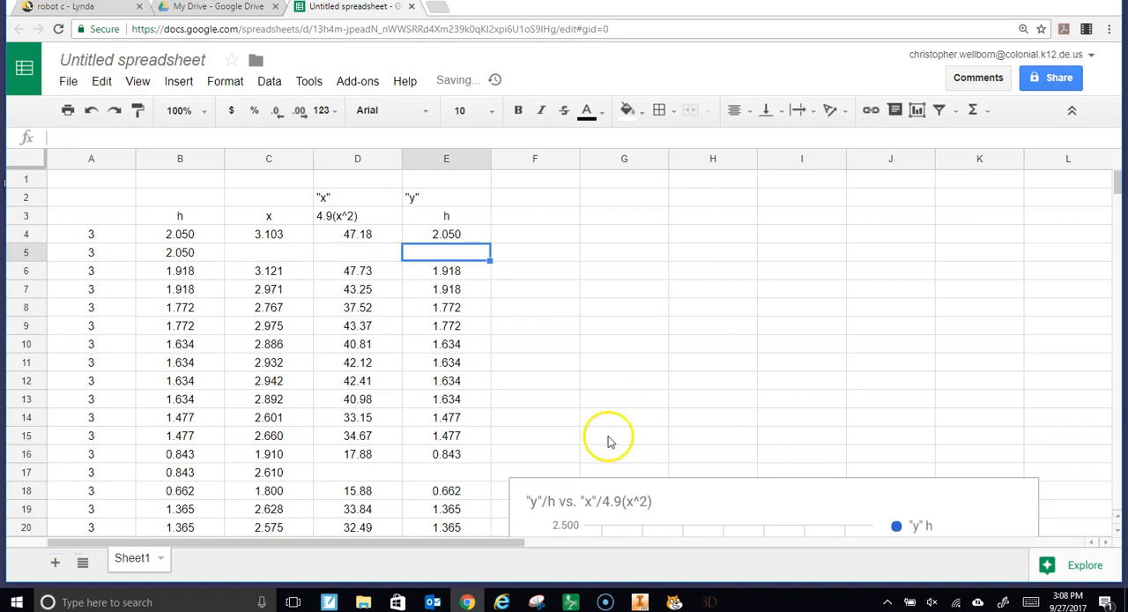
Review the updated scatter chart's trendline equation and R² alongside the remaining data
scroll(607, 438, "down", 5)
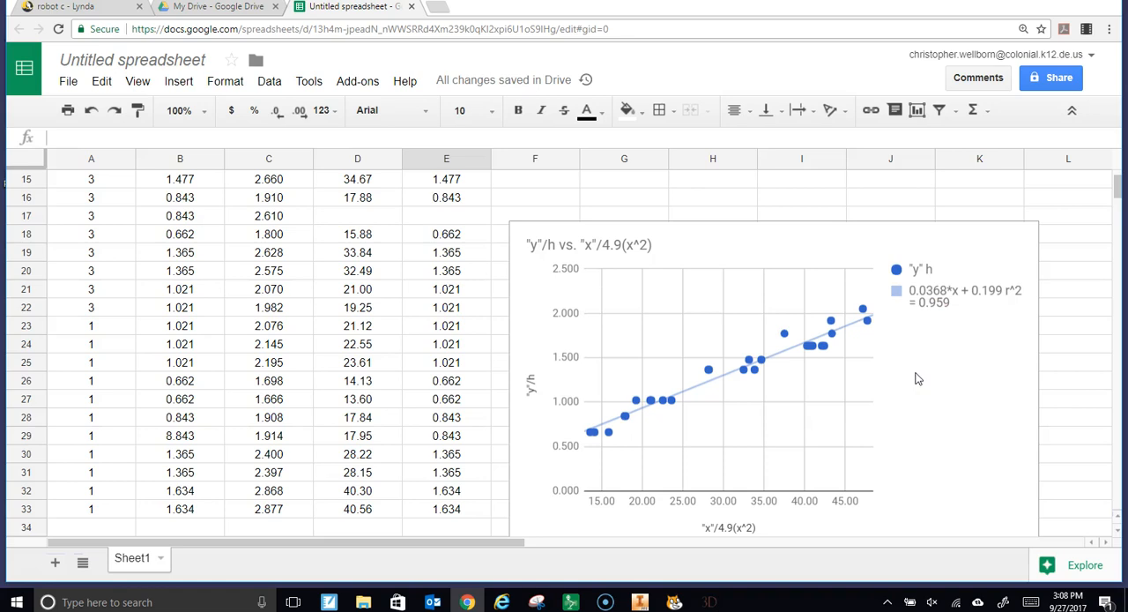
scroll(773, 403, "down", 5)
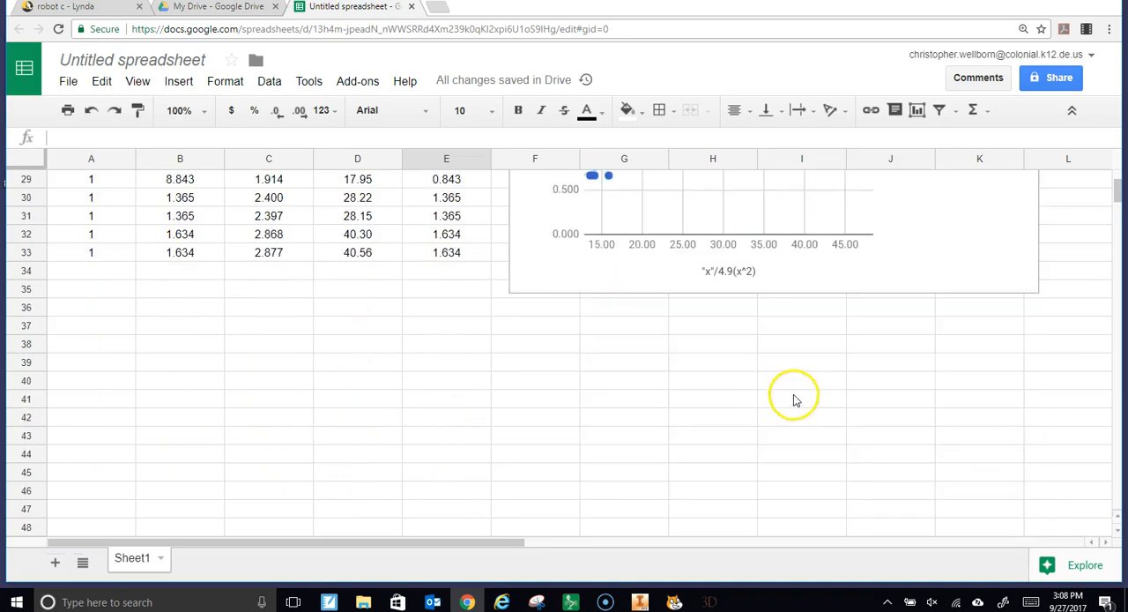
left_click(424, 351)
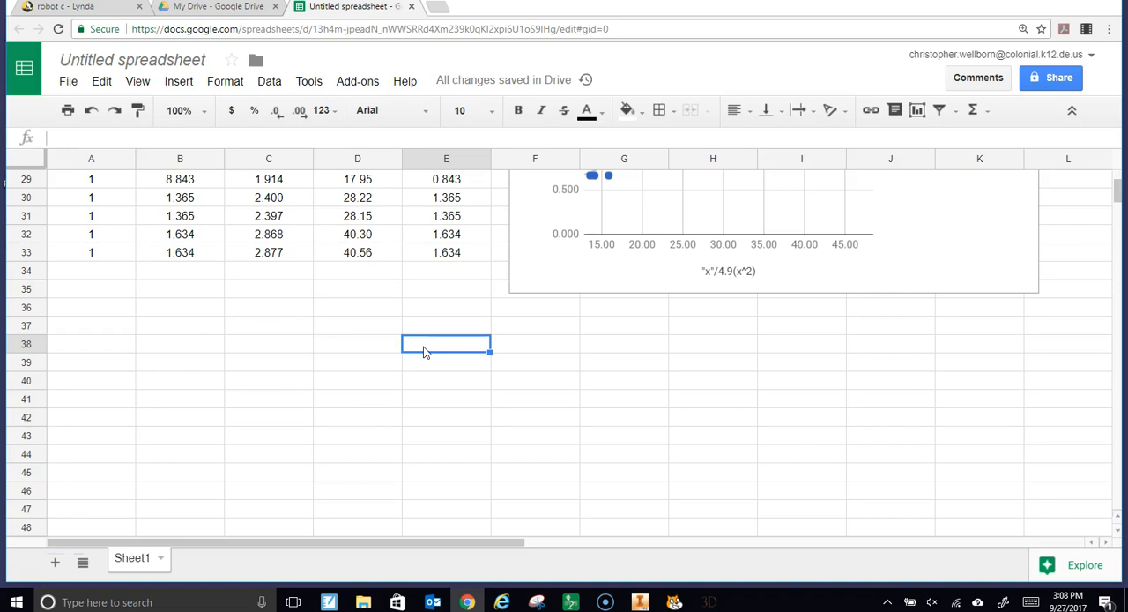
scroll(406, 441, "up", 6)
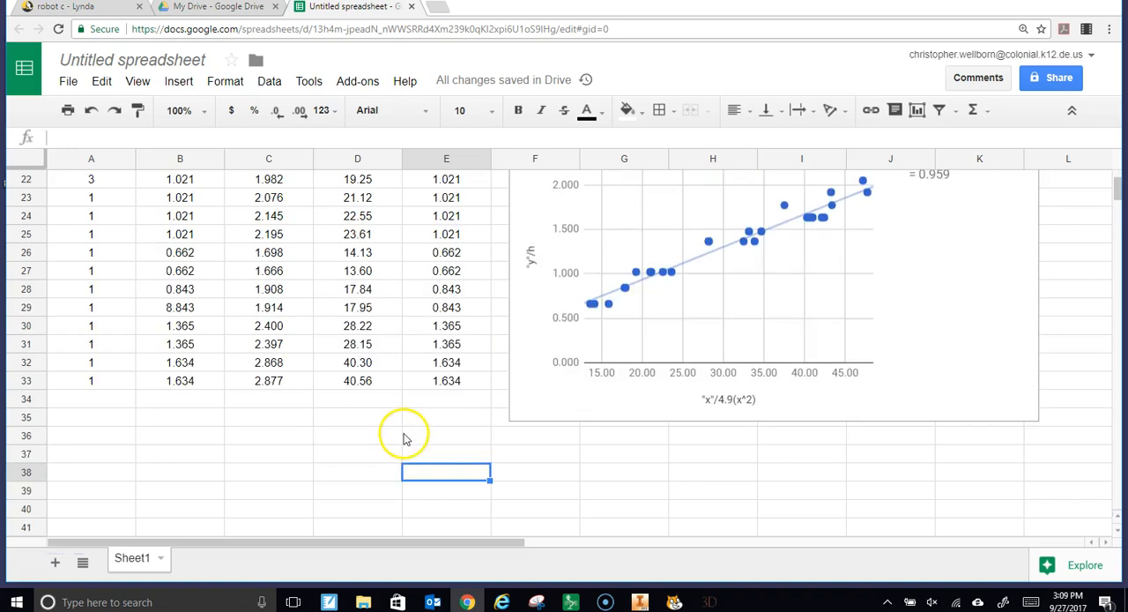
scroll(409, 457, "up", 2)
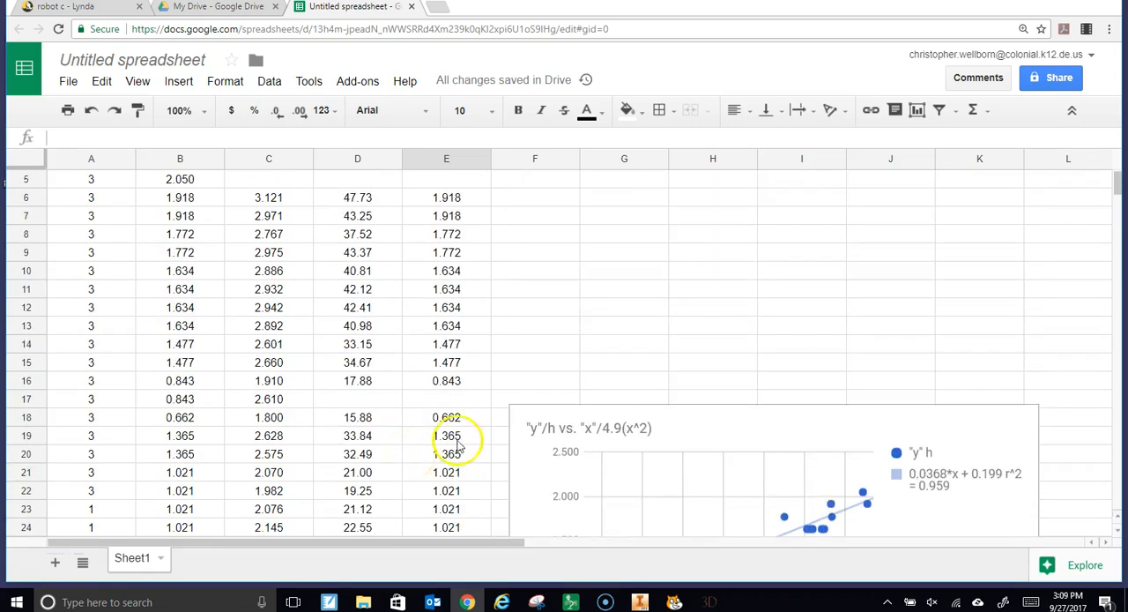
scroll(536, 433, "down", 2)
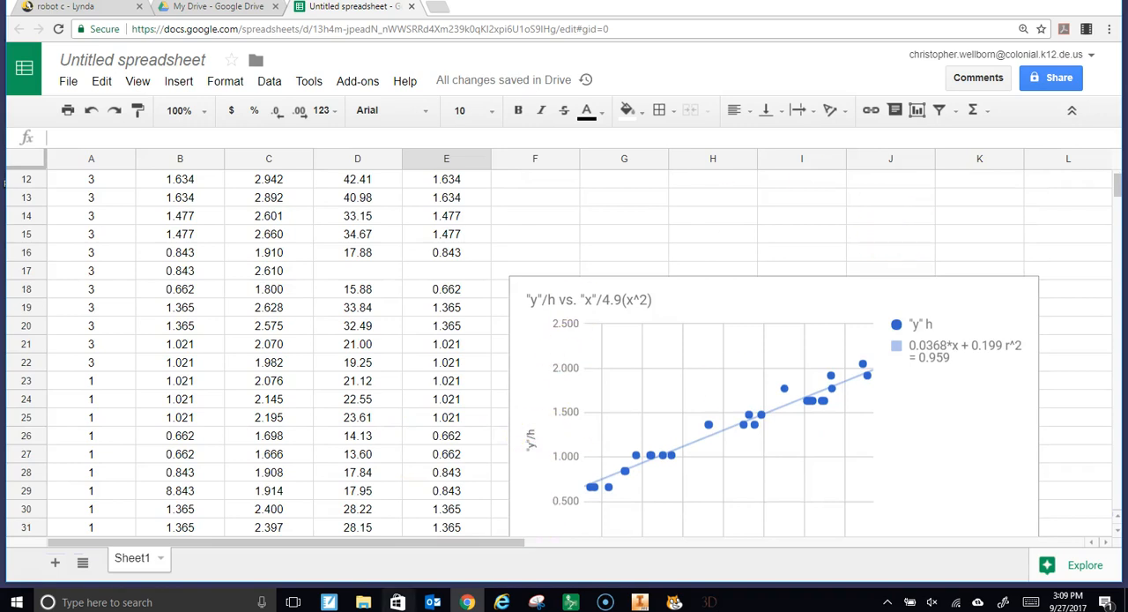